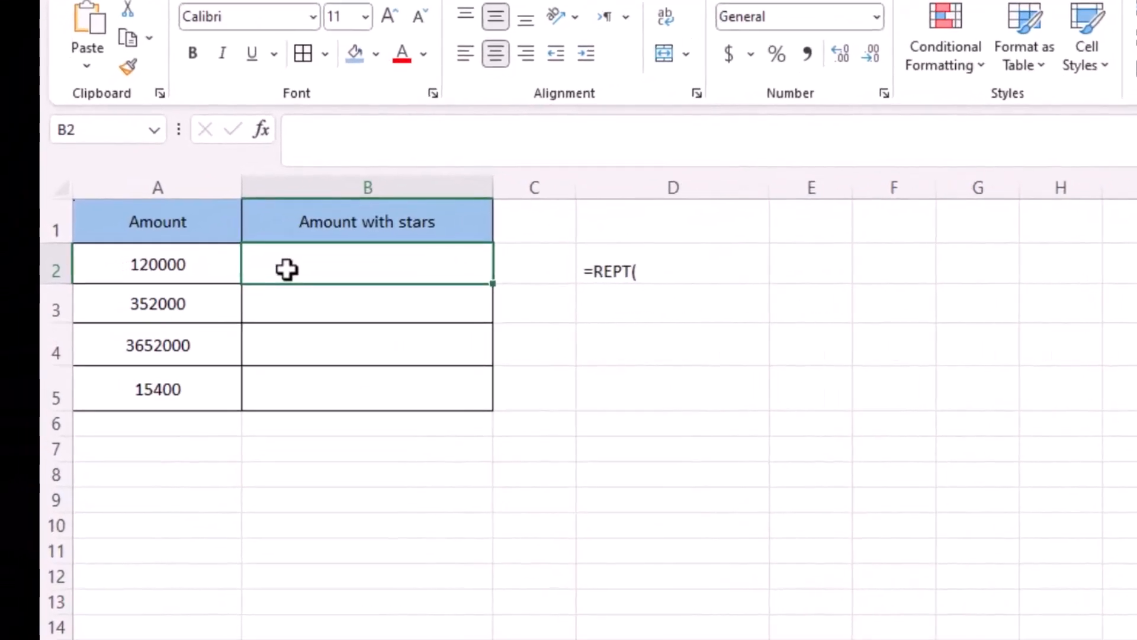
- Enter a formula in B2 that joins A2 with the text "******"
{"action": "type", "text": "="}
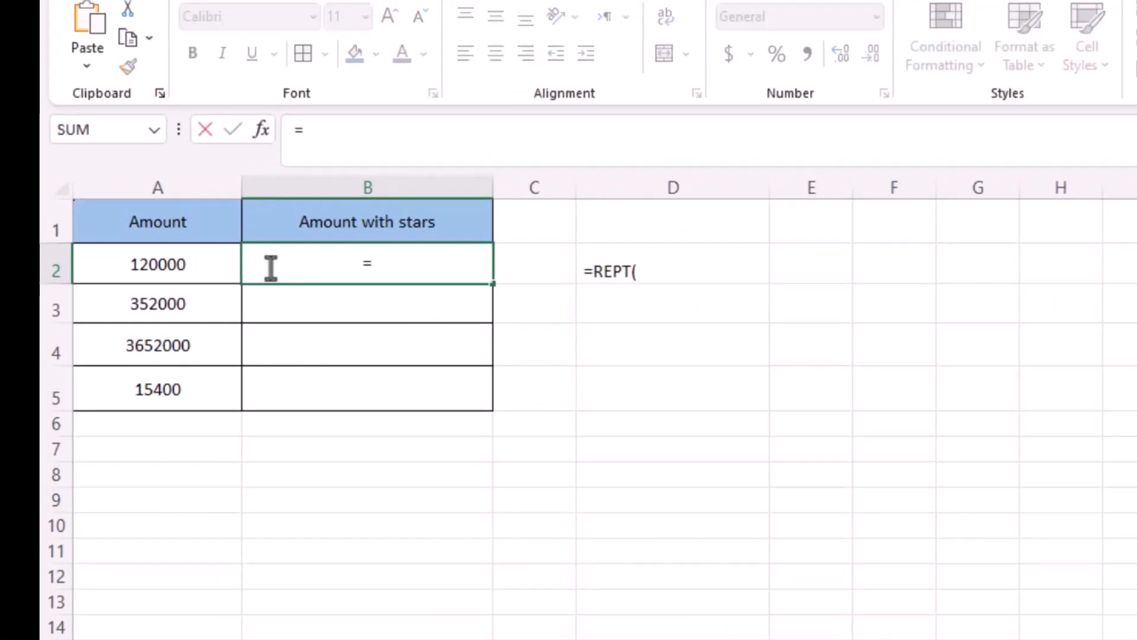
{"action": "left_click", "coordinate": [137, 261]}
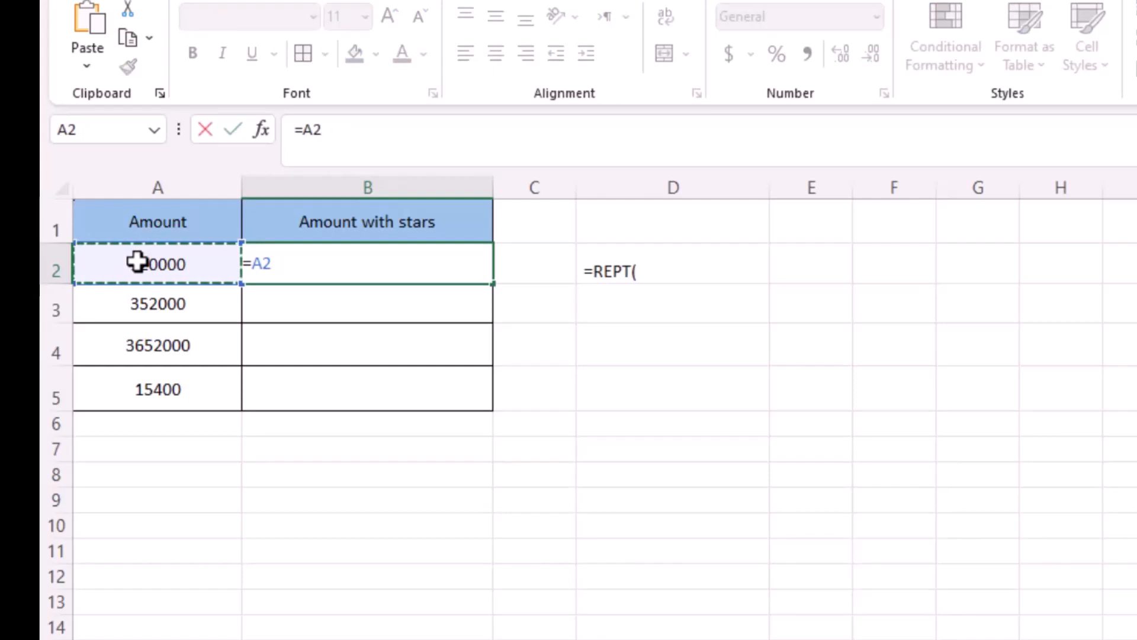
{"action": "type", "text": "&"}
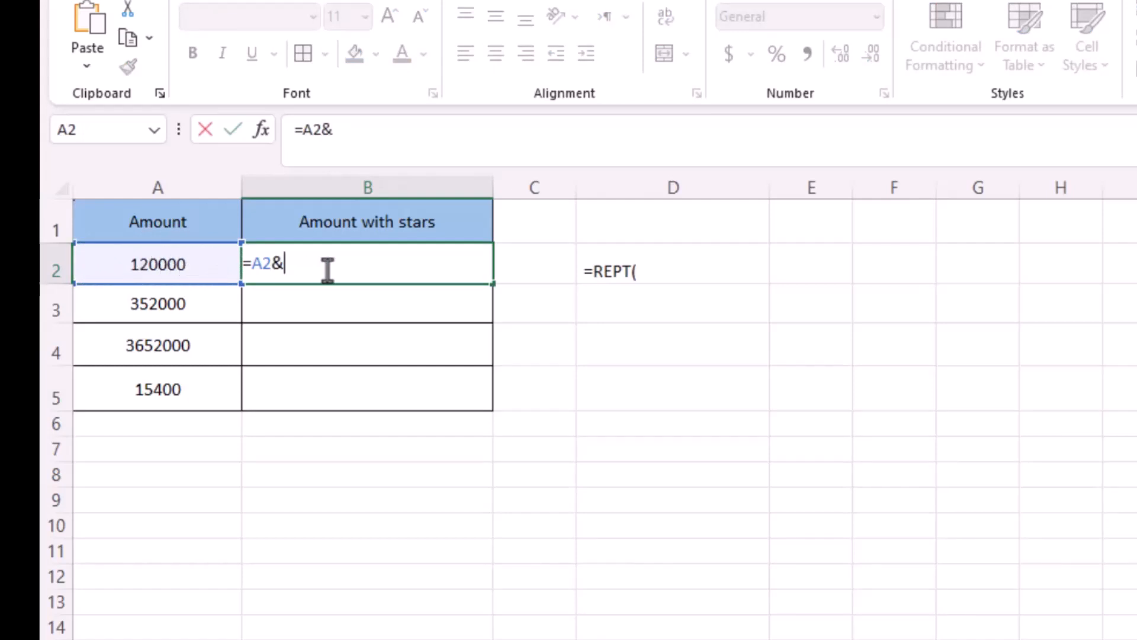
{"action": "type", "text": "\"******\""}
{"action": "key", "text": "Return"}
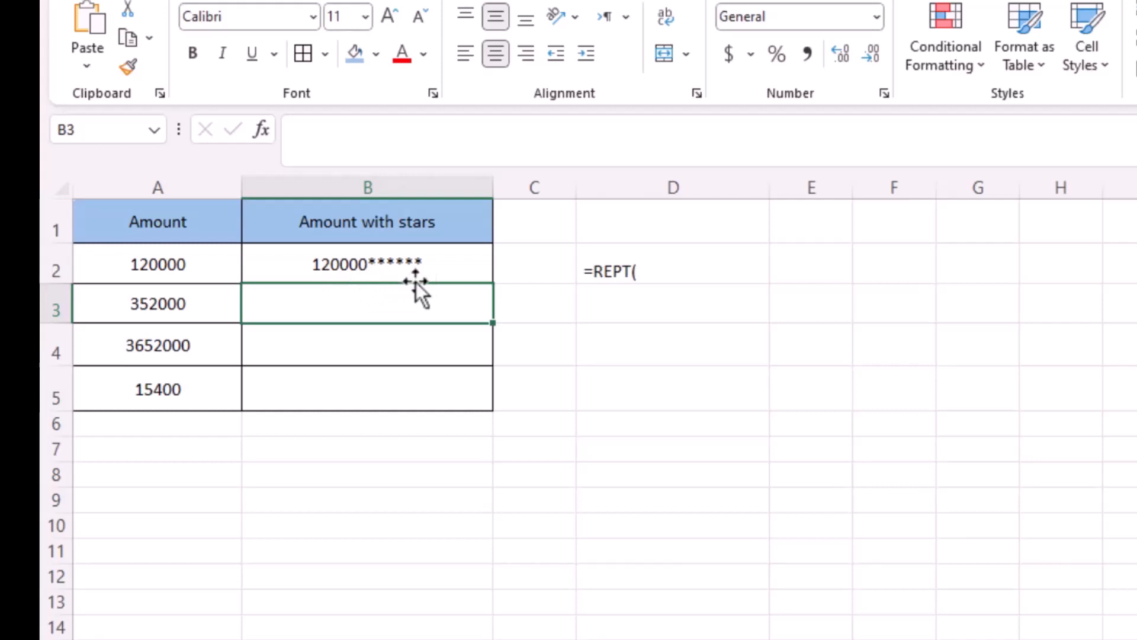
- Fill B2's formula down to B5, then undo the fill
{"action": "left_click", "coordinate": [481, 270]}
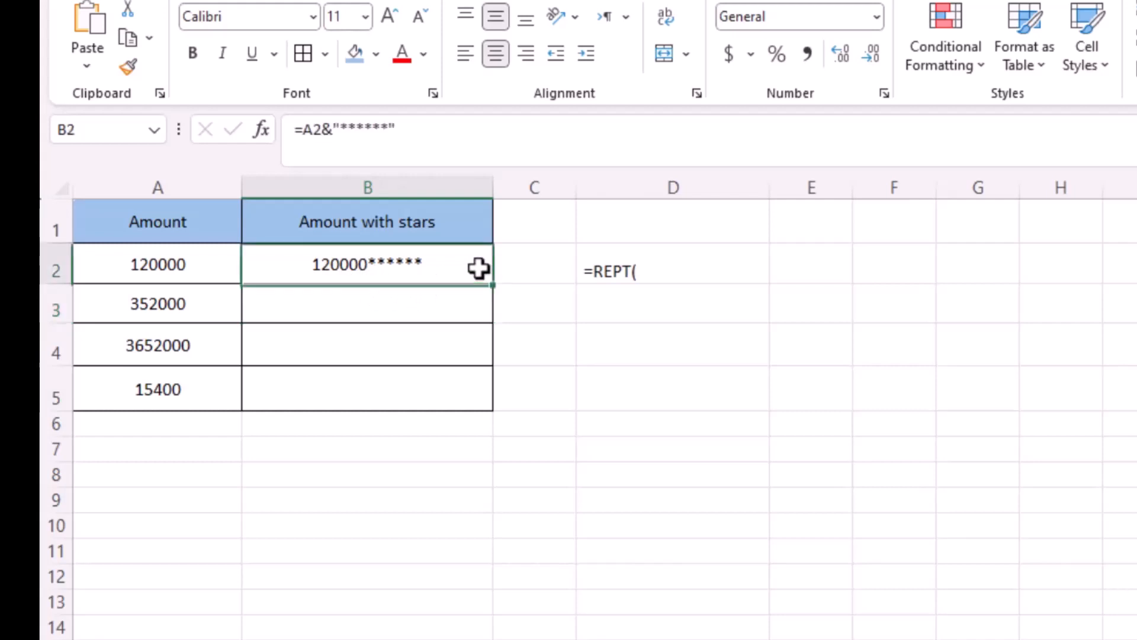
{"action": "left_click_drag", "start_coordinate": [498, 286], "coordinate": [492, 409]}
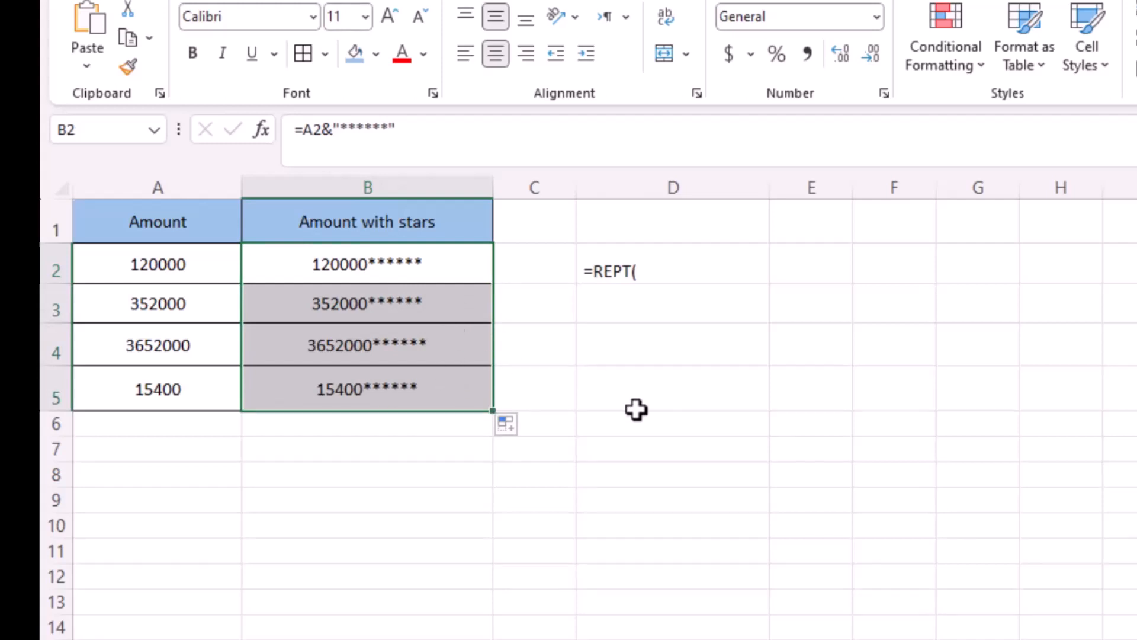
{"action": "left_click", "coordinate": [586, 409]}
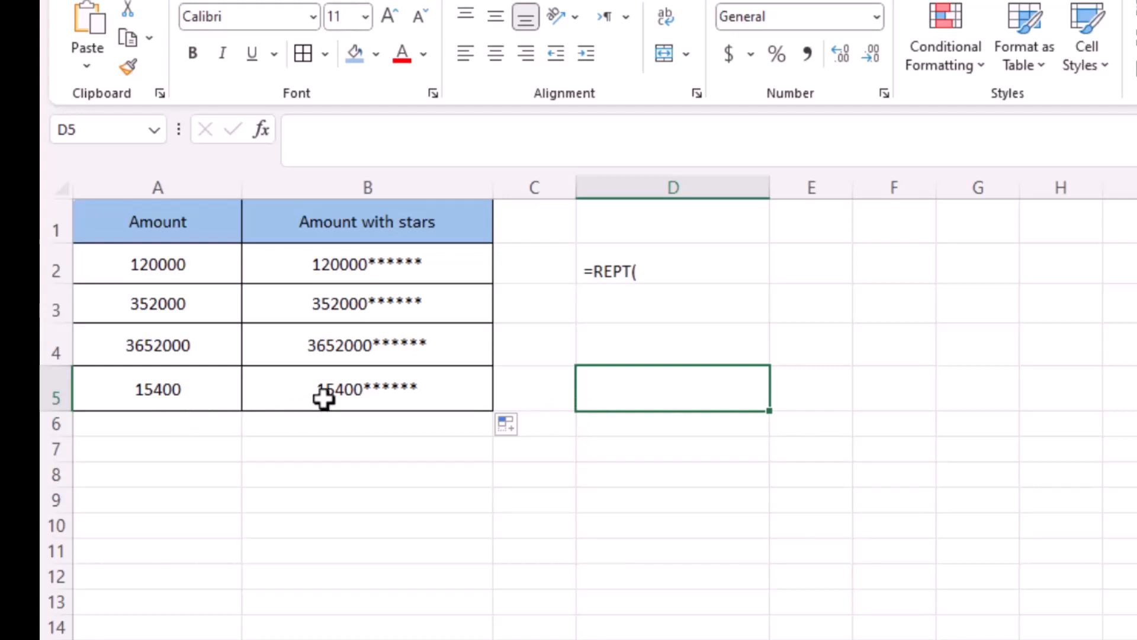
{"action": "key", "text": "ctrl+z"}
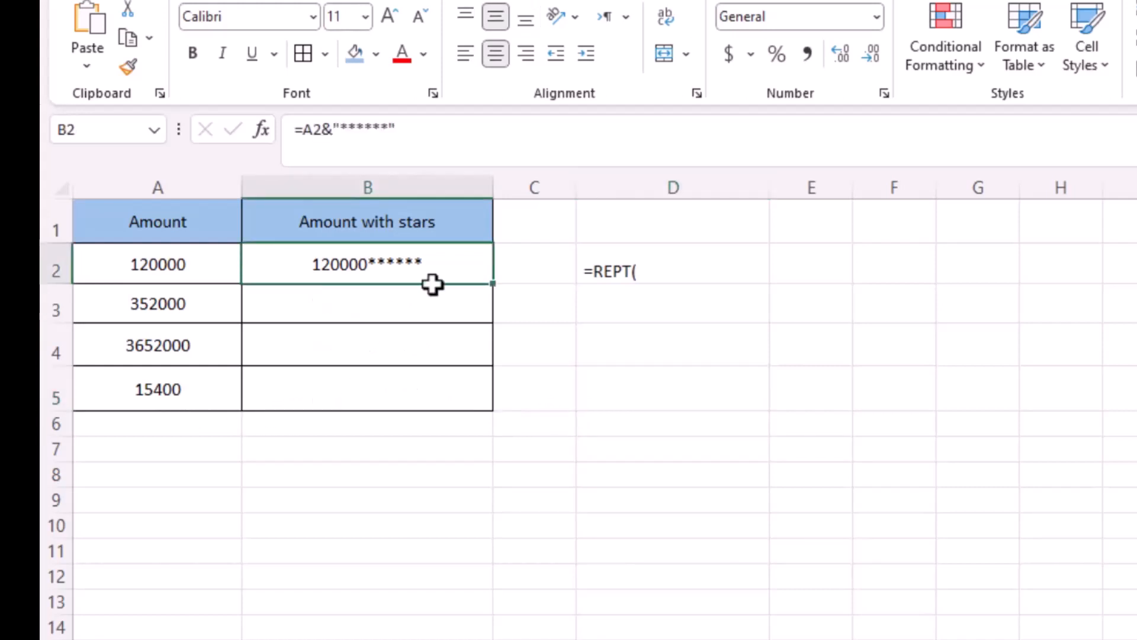
- Change B2's formula to =A2&REPT("*",12-LEN(A2)) and fill it down to B5
{"action": "double_click", "coordinate": [438, 266]}
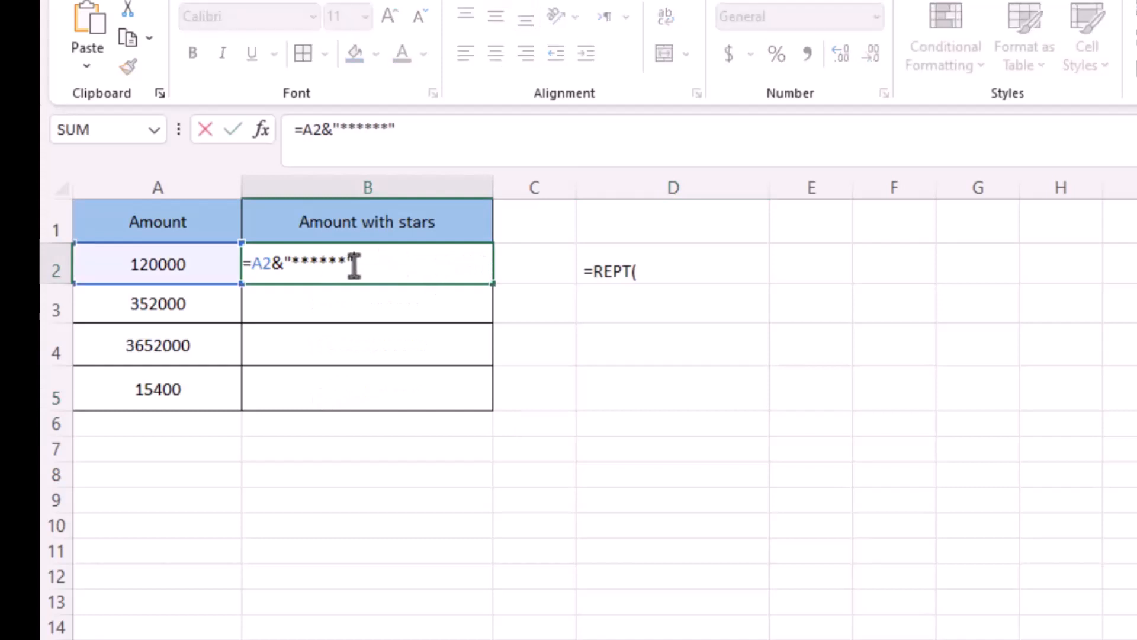
{"action": "left_click_drag", "start_coordinate": [358, 262], "coordinate": [284, 261]}
{"action": "type", "text": "re"}
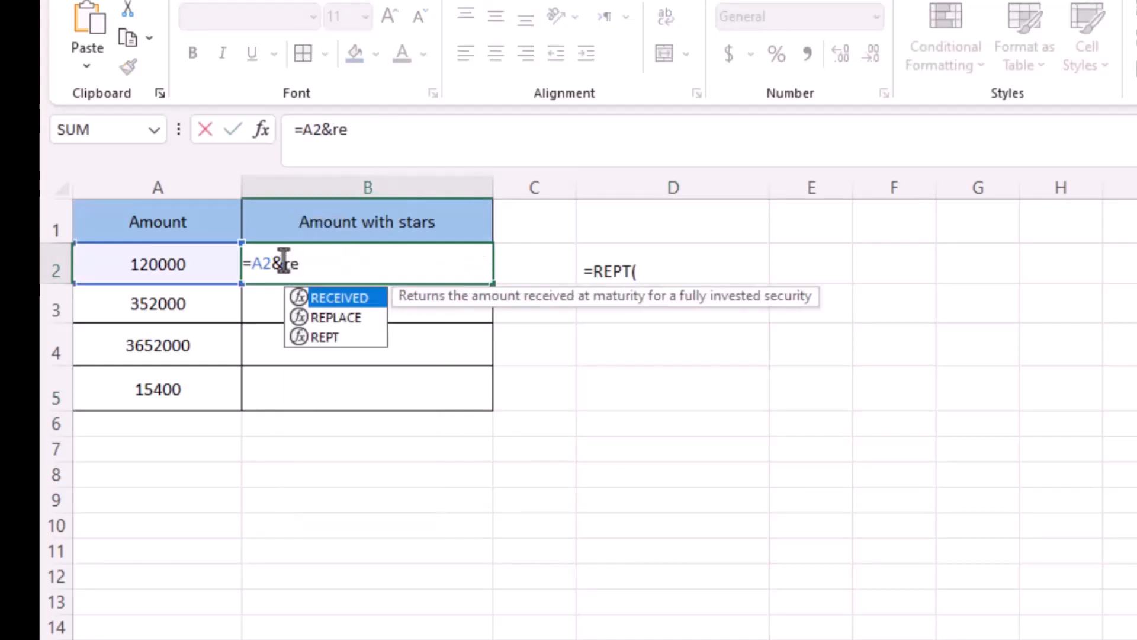
{"action": "double_click", "coordinate": [333, 340]}
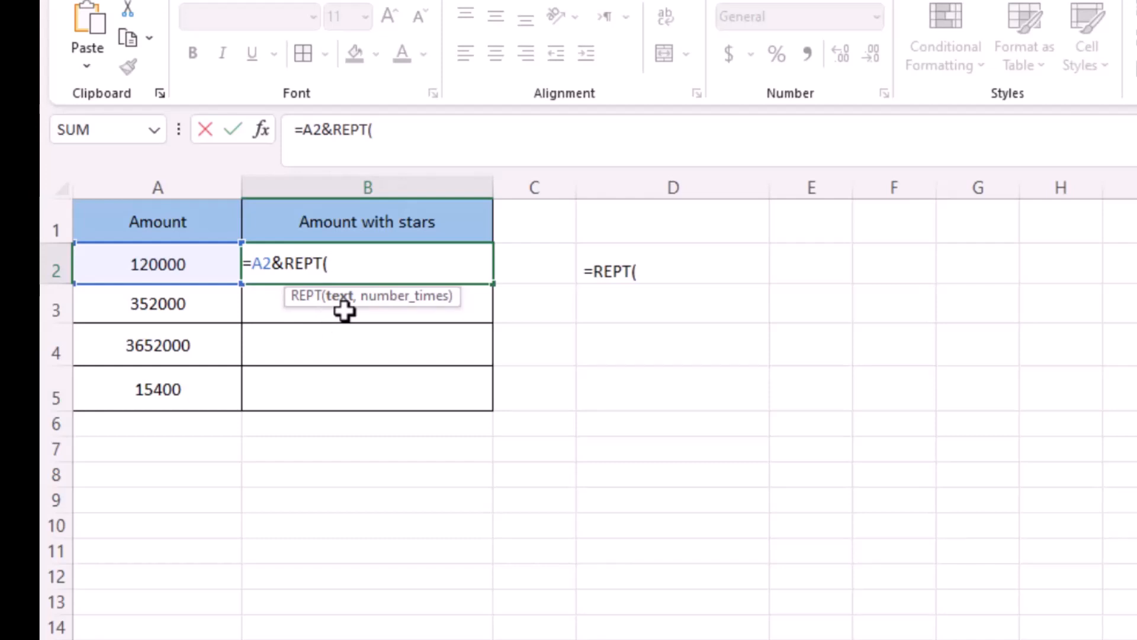
{"action": "type", "text": "\"*\","}
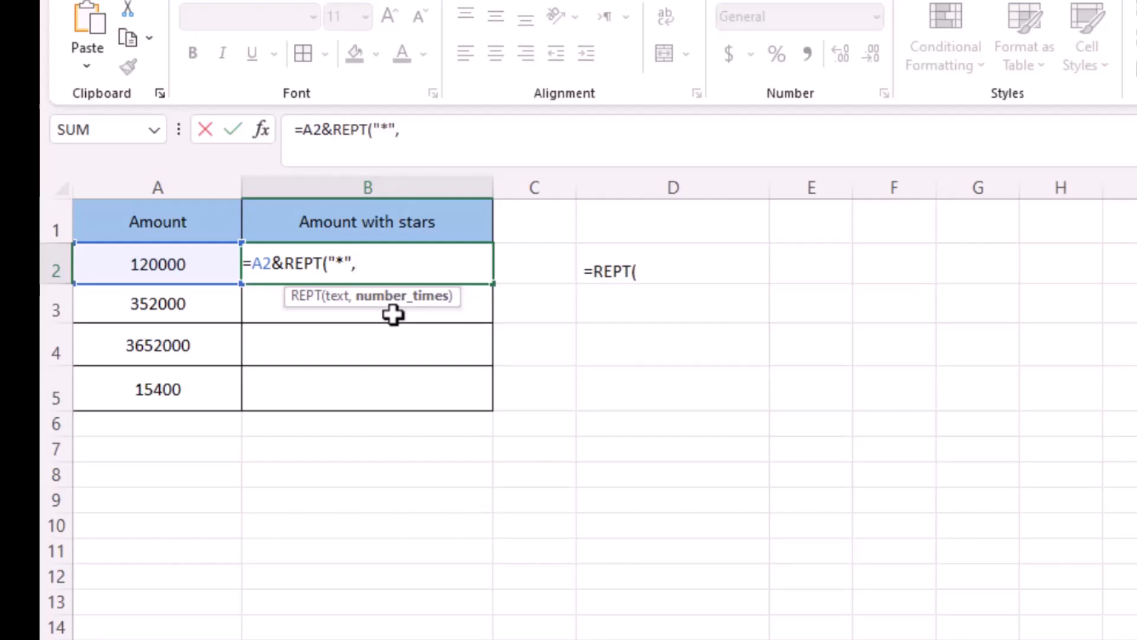
{"action": "type", "text": "12-LE"}
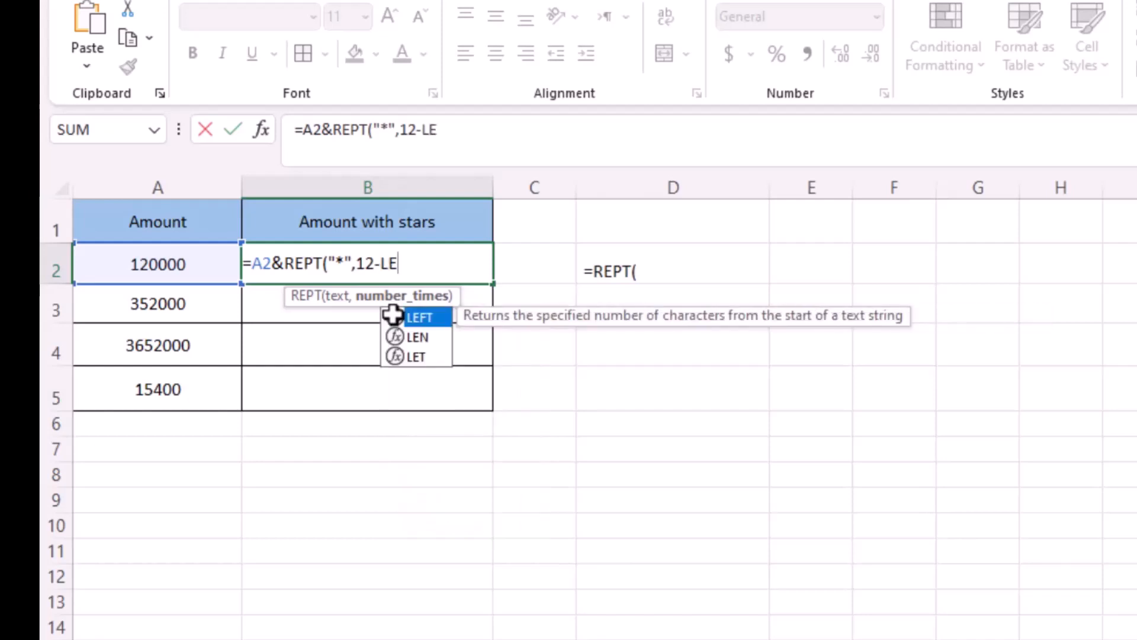
{"action": "double_click", "coordinate": [427, 337]}
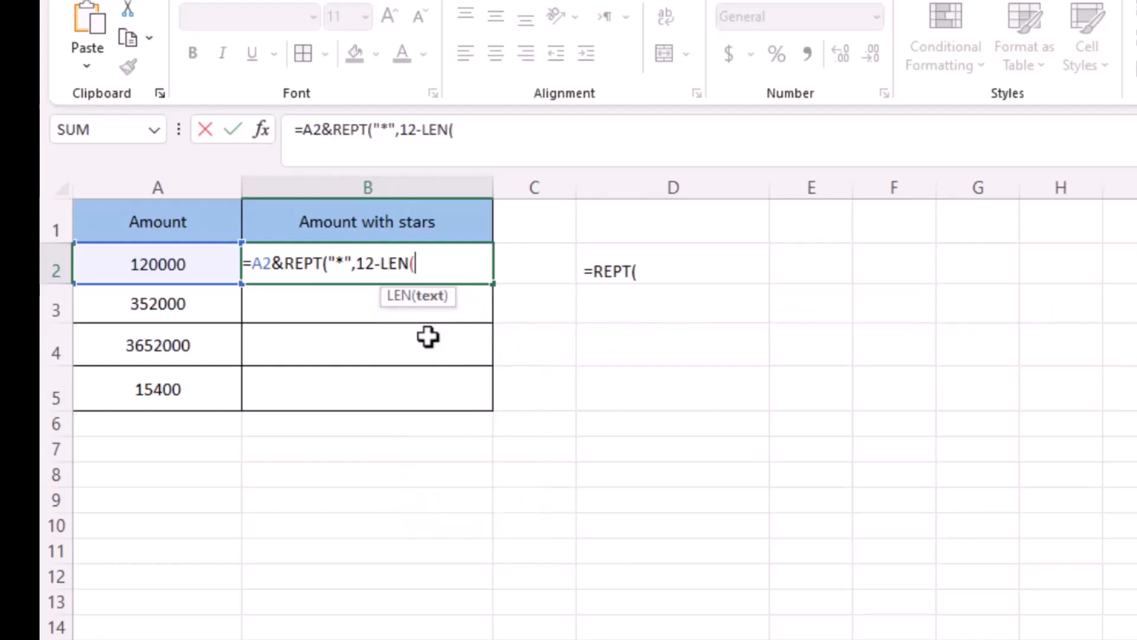
{"action": "left_click", "coordinate": [192, 274]}
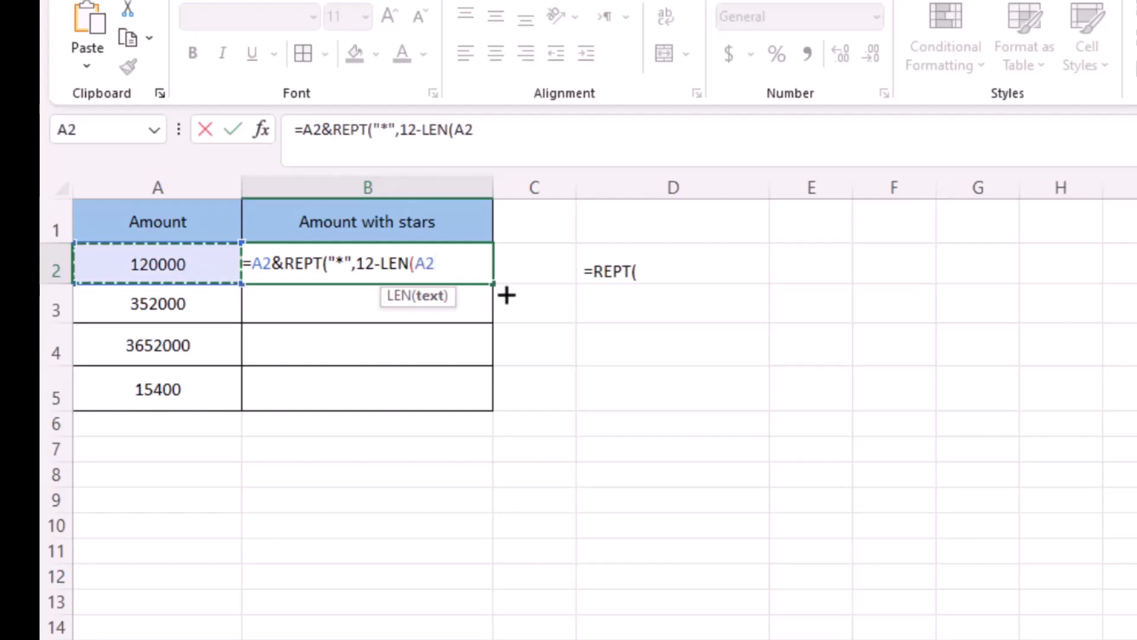
{"action": "type", "text": ")"}
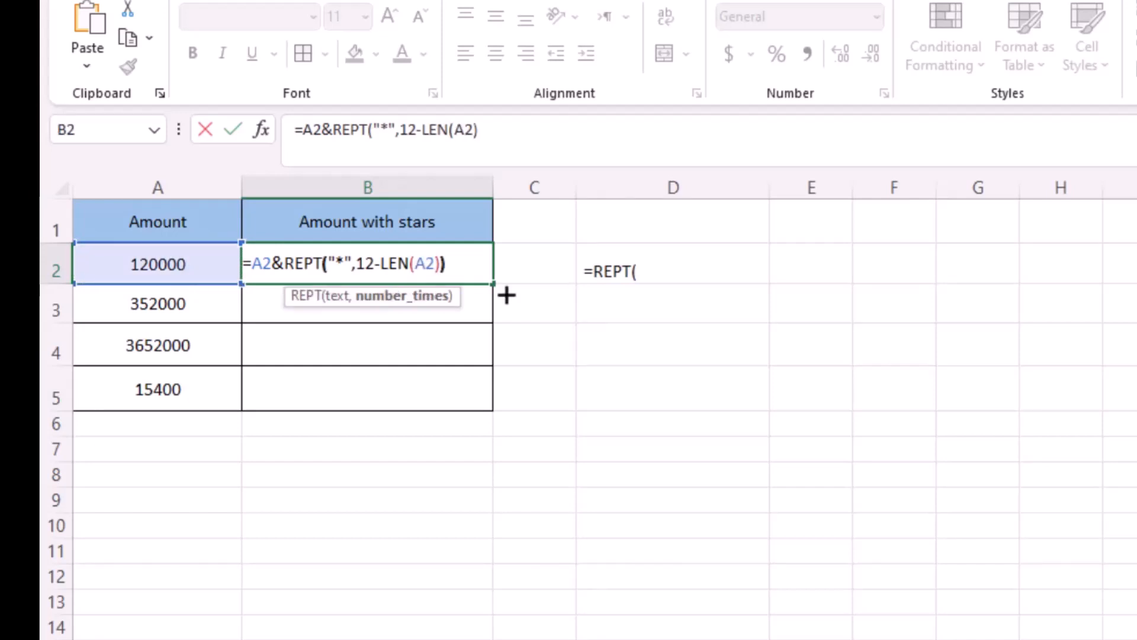
{"action": "type", "text": ")"}
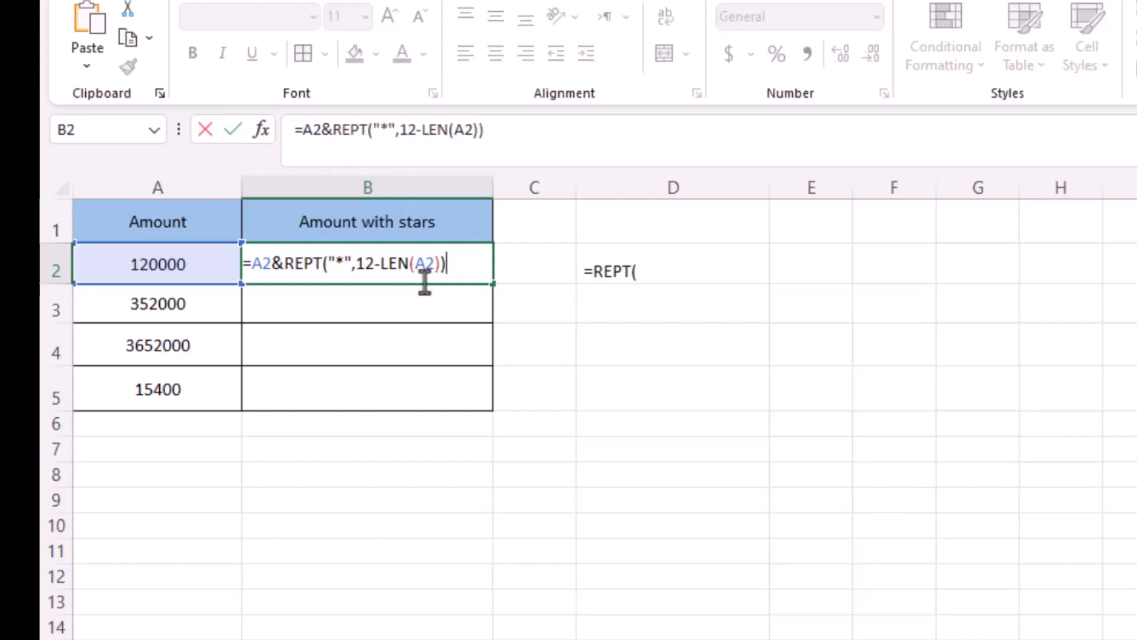
{"action": "key", "text": "Return"}
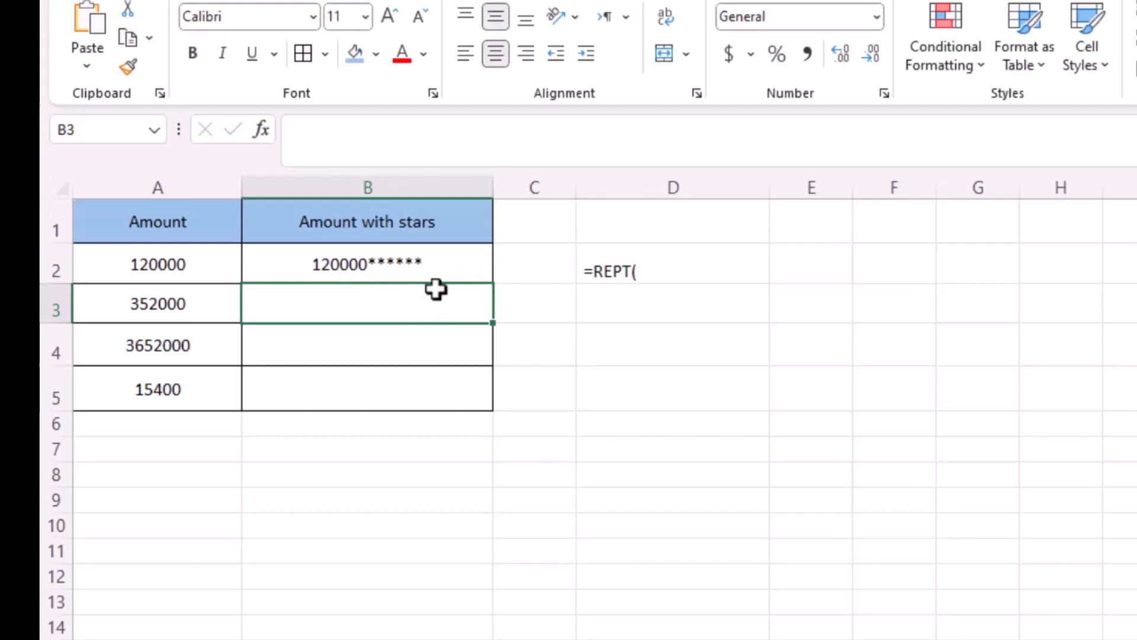
{"action": "left_click", "coordinate": [466, 268]}
{"action": "left_click_drag", "start_coordinate": [492, 284], "coordinate": [491, 398]}
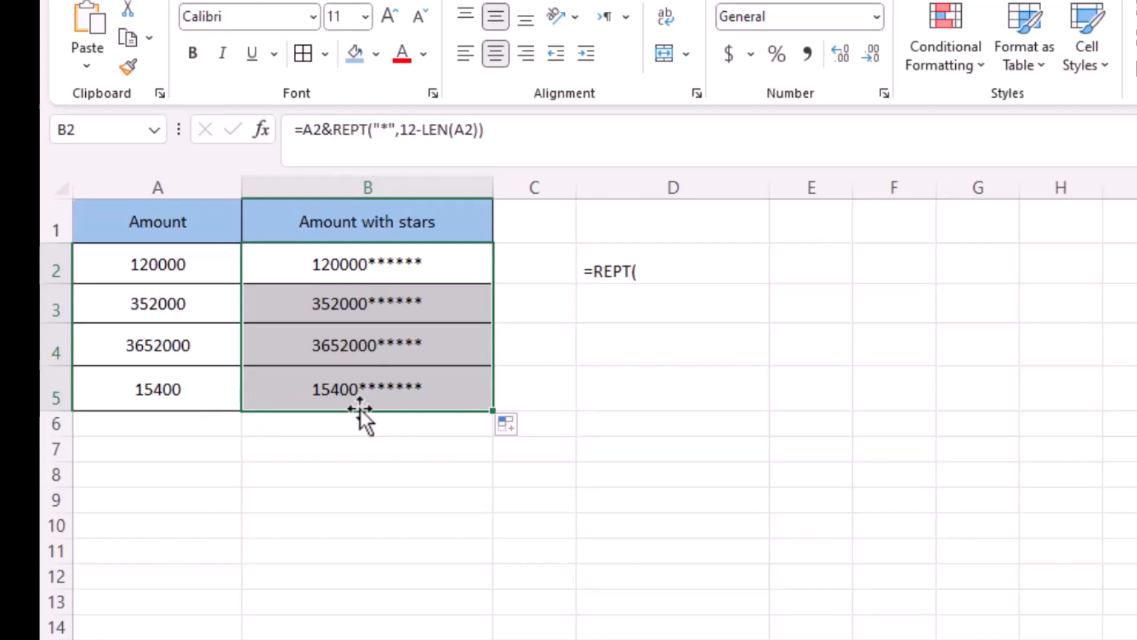
- Enter =LEN(B2) in C2 to count the characters of the padded amount
{"action": "left_click", "coordinate": [518, 268]}
{"action": "type", "text": "=L"}
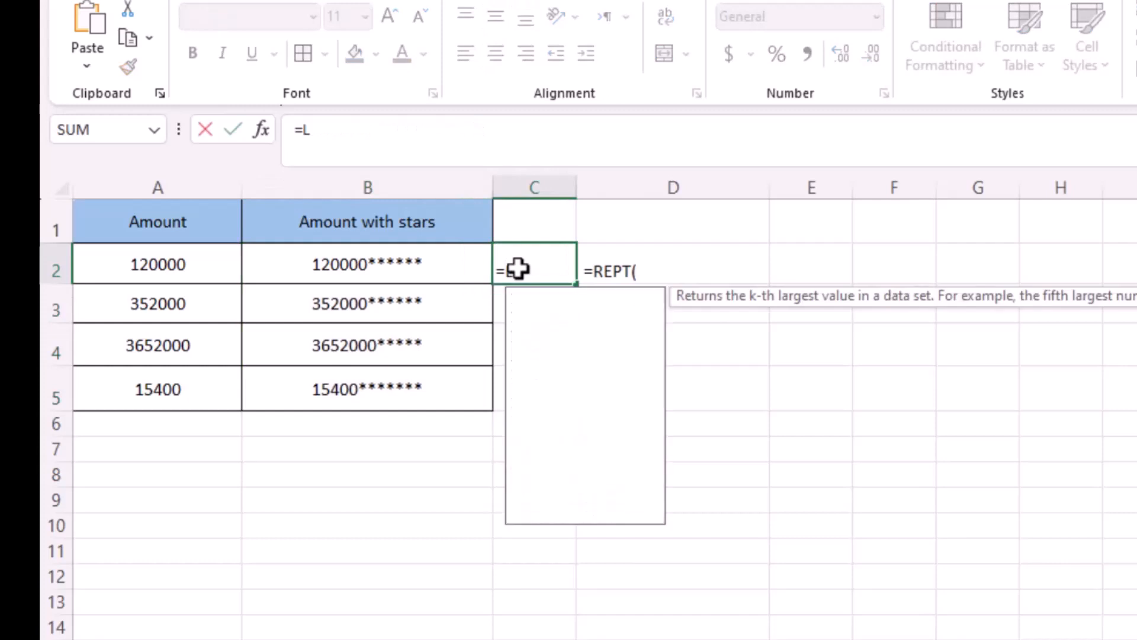
{"action": "type", "text": "E"}
{"action": "double_click", "coordinate": [548, 320]}
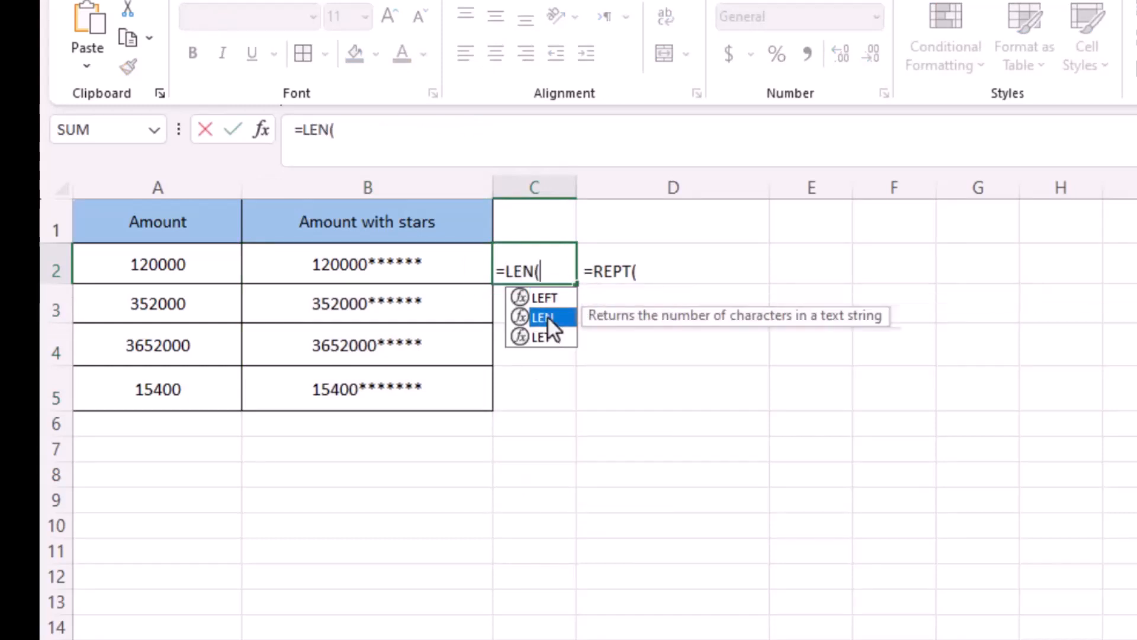
{"action": "left_click", "coordinate": [424, 279]}
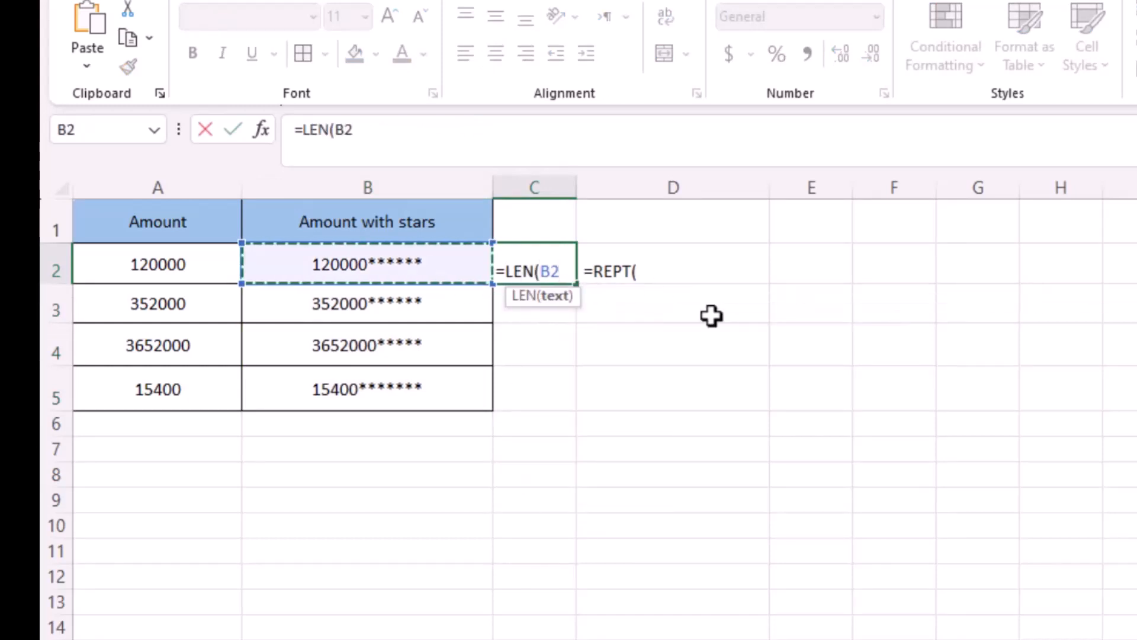
{"action": "key", "text": "Return"}
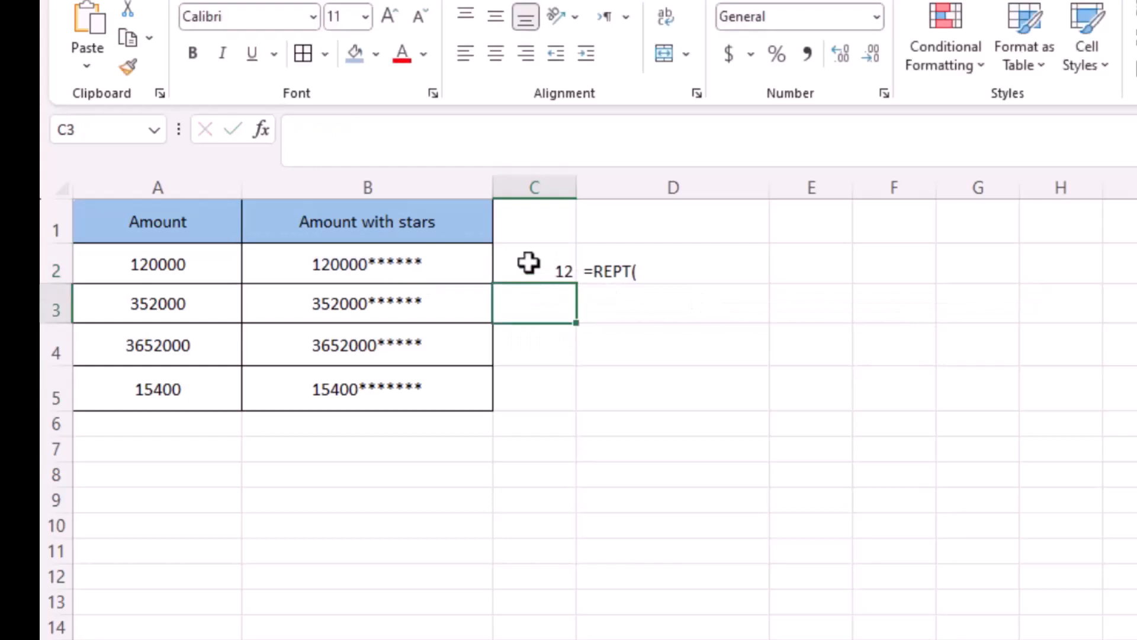
- Fill the LEN formula down to C5, then undo the fill and clear C2
{"action": "left_click", "coordinate": [529, 262]}
{"action": "left_click_drag", "start_coordinate": [577, 283], "coordinate": [571, 402]}
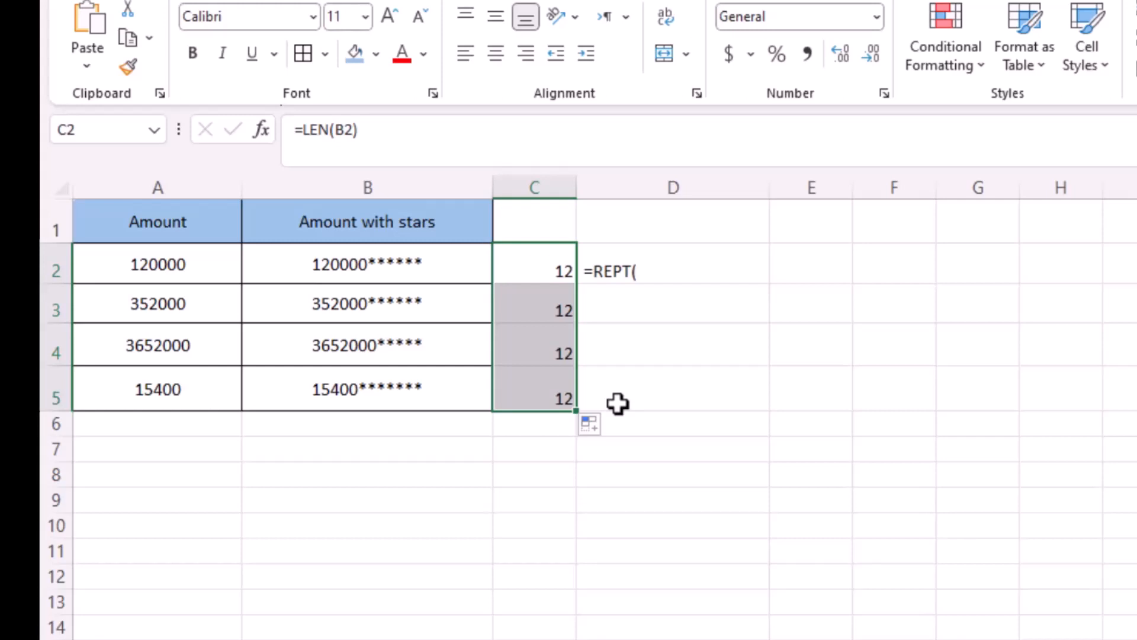
{"action": "key", "text": "ctrl+z"}
{"action": "key", "text": "Delete"}
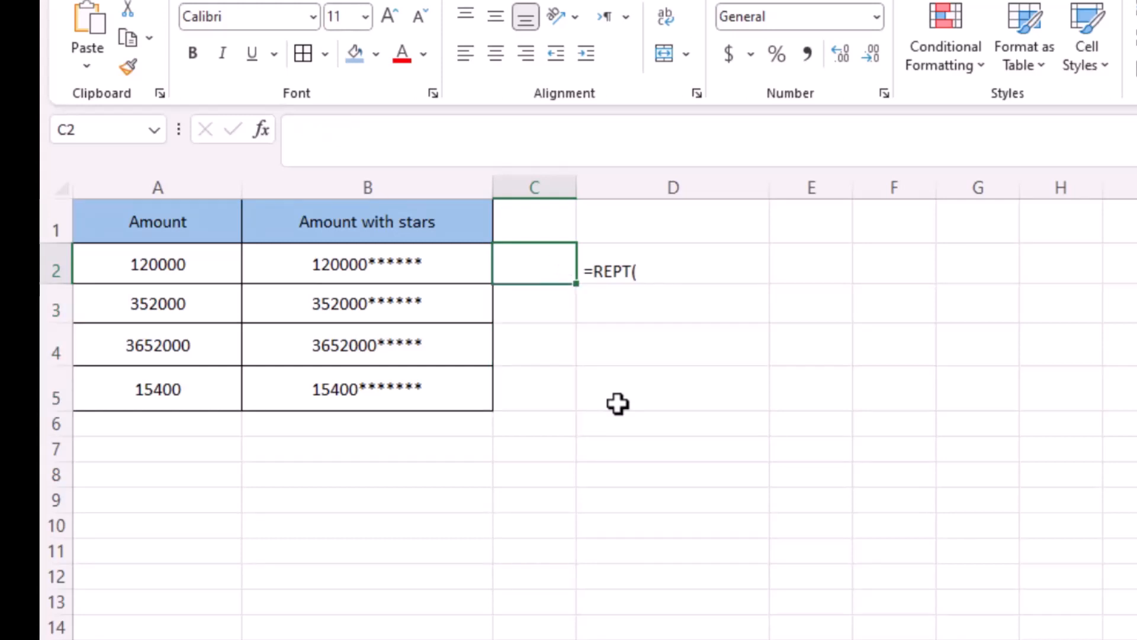
- Enter a new formula in B2 joining A2 with eleven asterisks: =A2&"***********"
{"action": "left_click", "coordinate": [388, 251]}
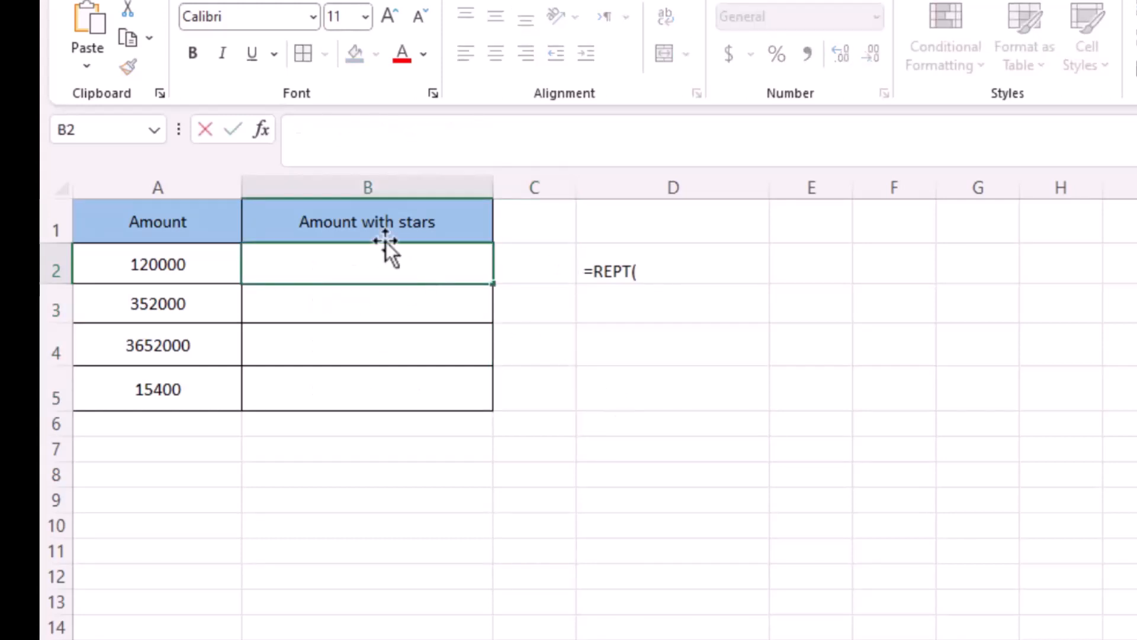
{"action": "type", "text": "="}
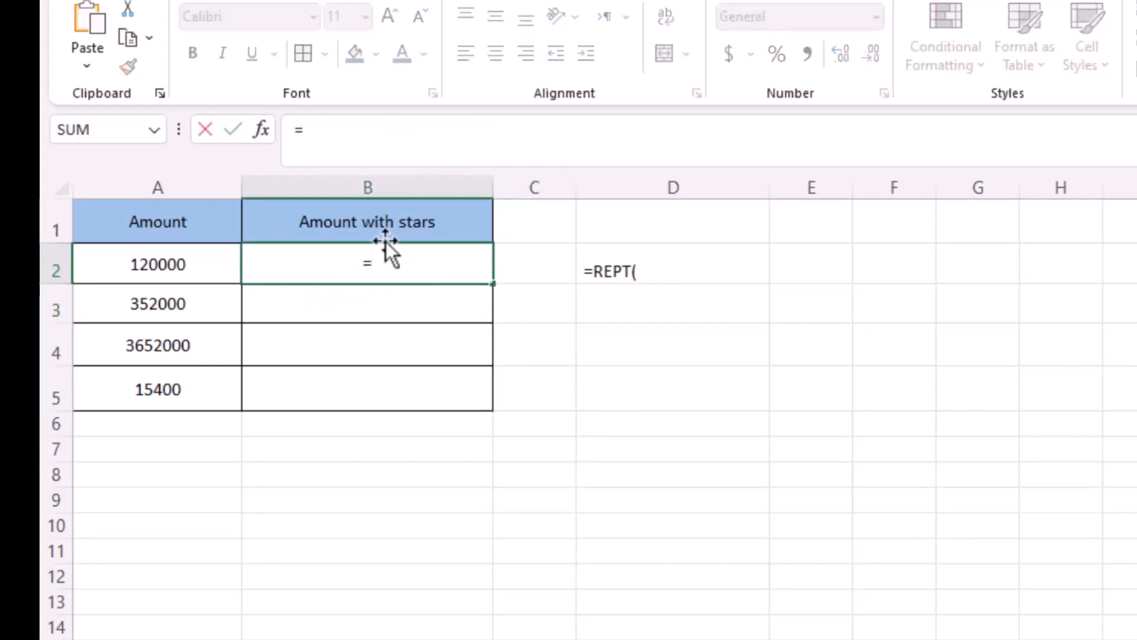
{"action": "left_click", "coordinate": [172, 267]}
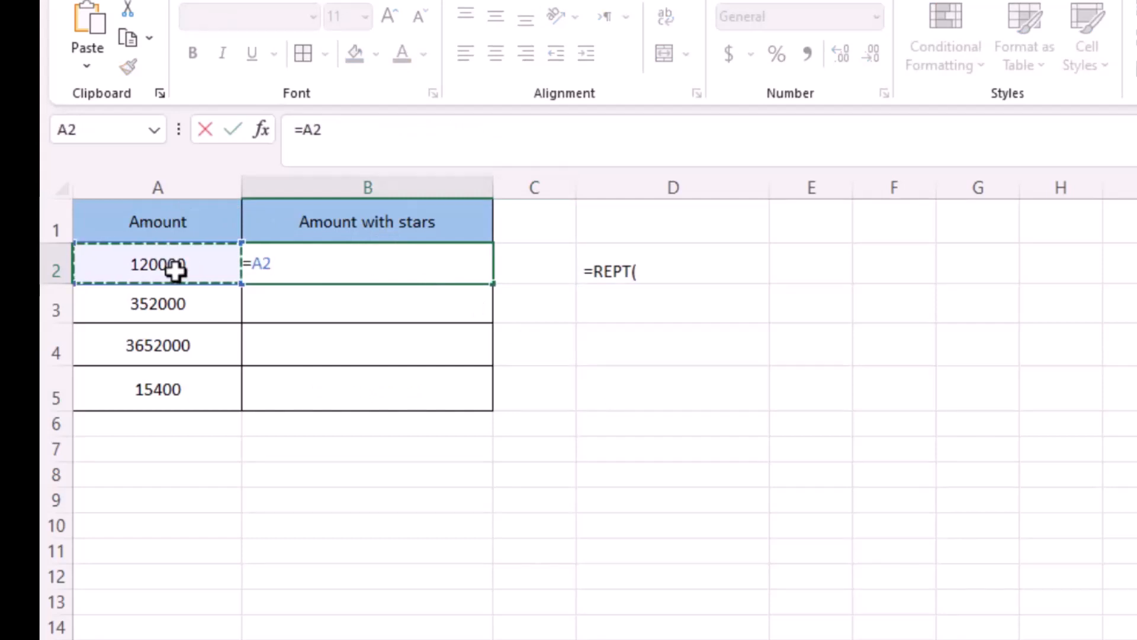
{"action": "type", "text": "&"}
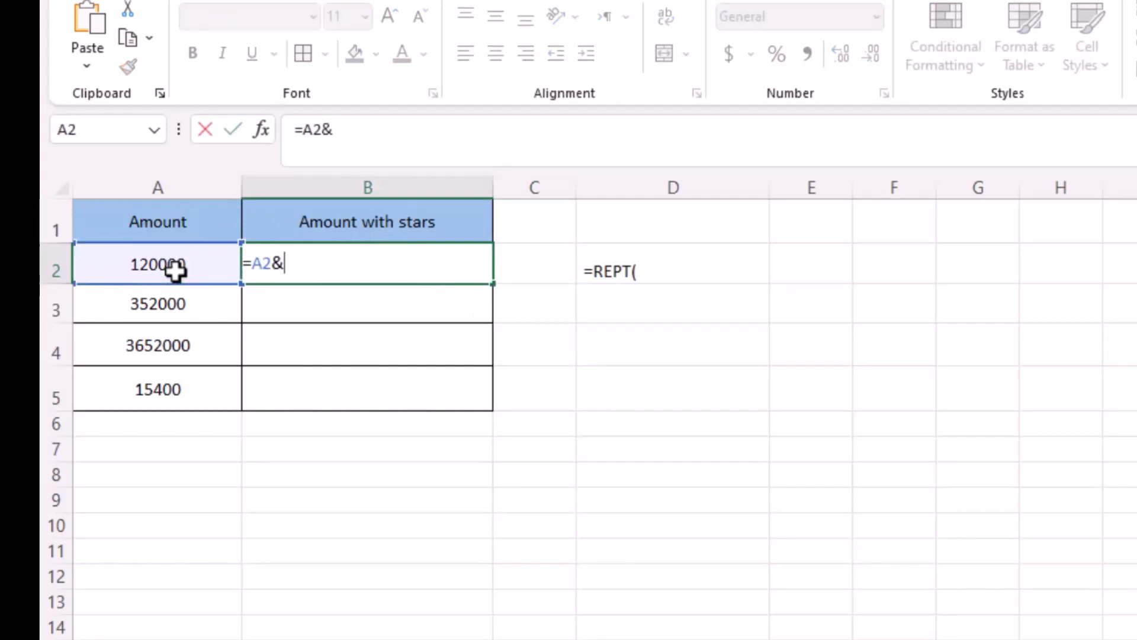
{"action": "type", "text": "\"********"}
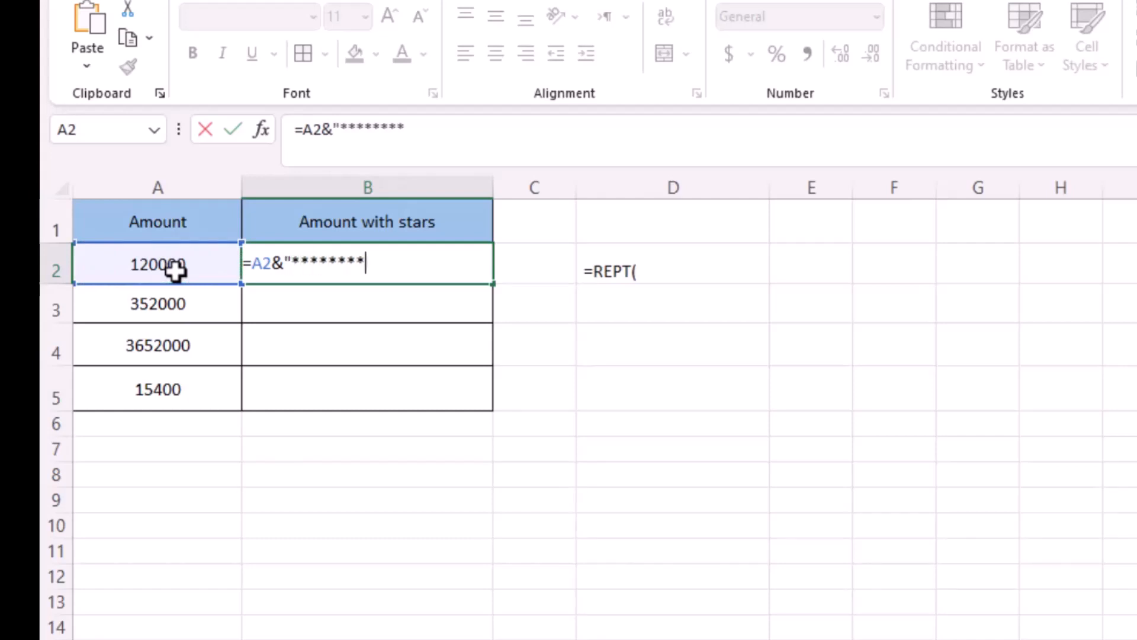
{"action": "type", "text": "***\""}
{"action": "key", "text": "Return"}
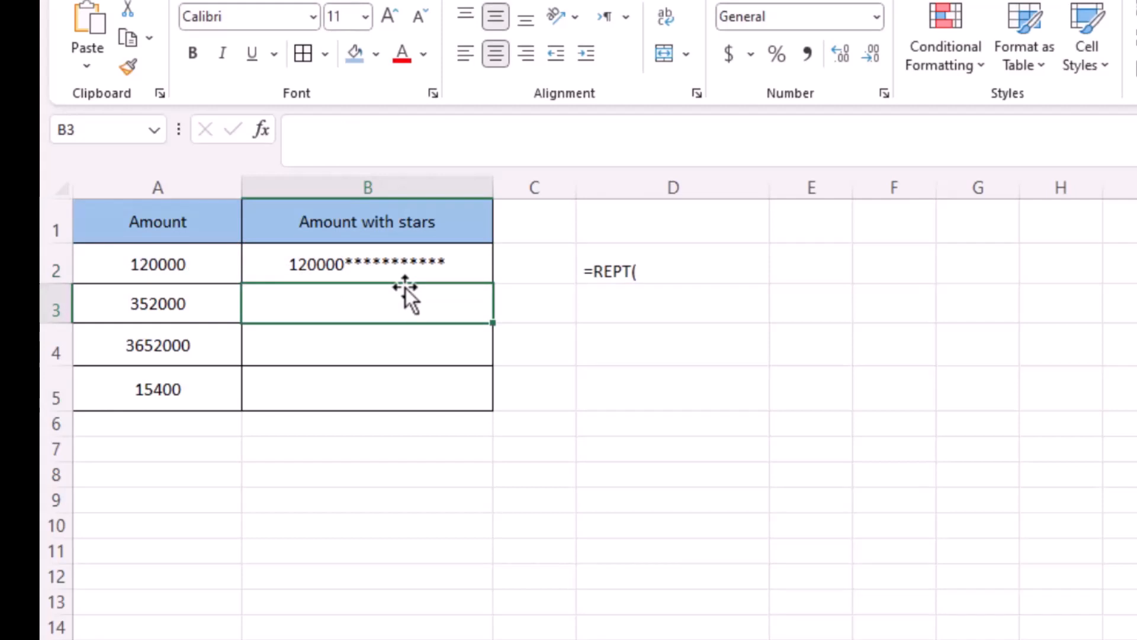
- Wrap B2's formula in LEFT to keep 12 characters, =LEFT(A2&"***********",12), and fill it down to B5
{"action": "double_click", "coordinate": [387, 270]}
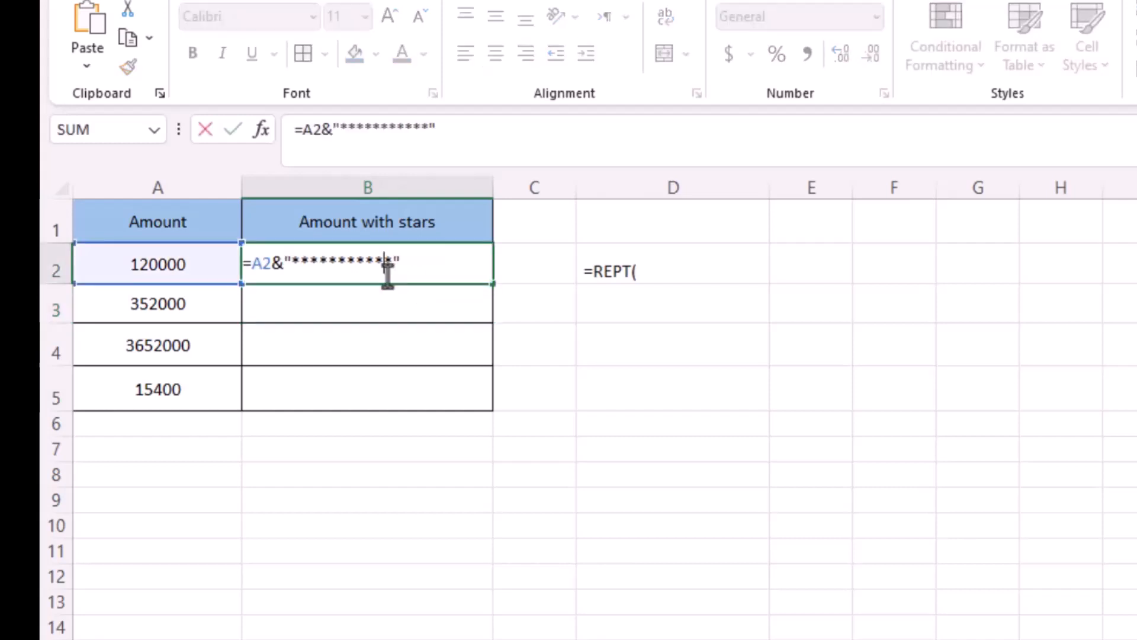
{"action": "left_click", "coordinate": [253, 268]}
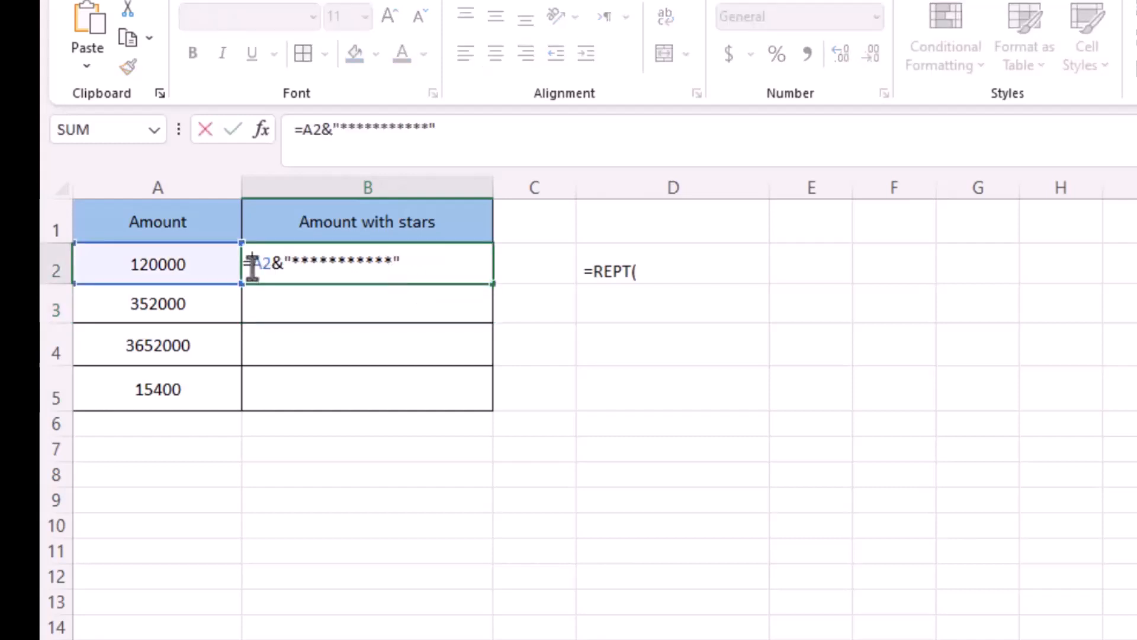
{"action": "type", "text": "LE"}
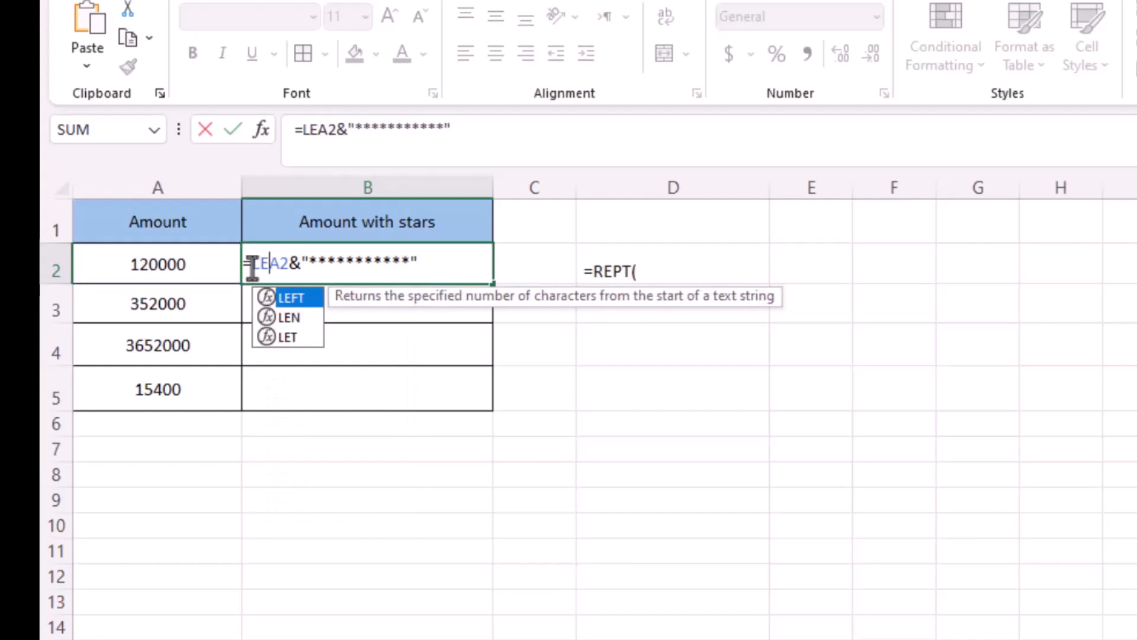
{"action": "double_click", "coordinate": [289, 300]}
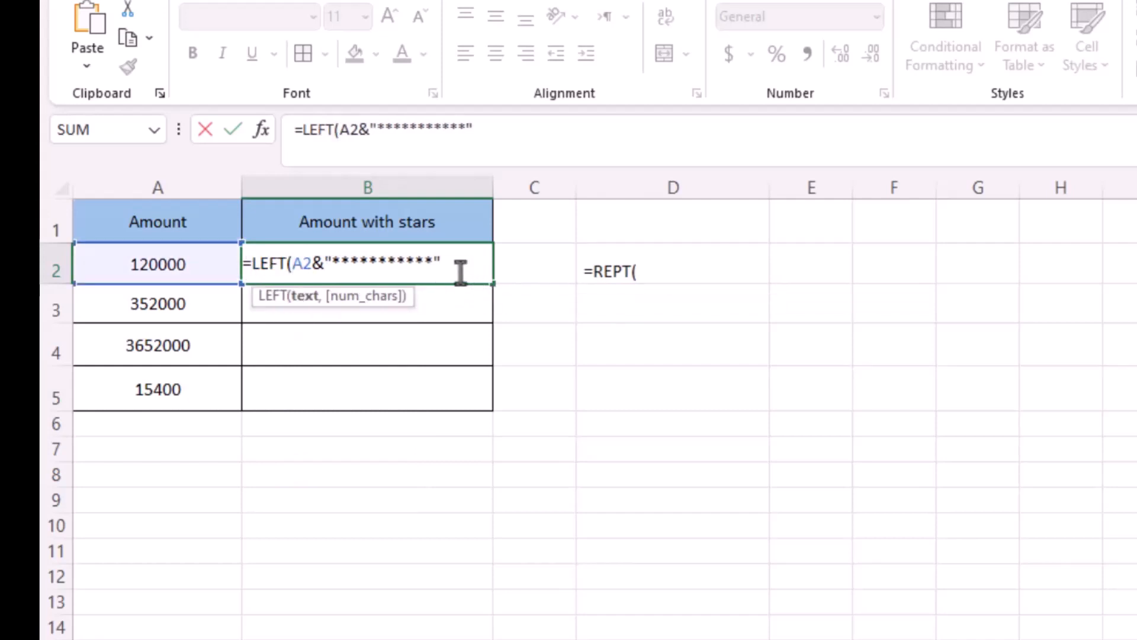
{"action": "left_click", "coordinate": [442, 266]}
{"action": "type", "text": ",12"}
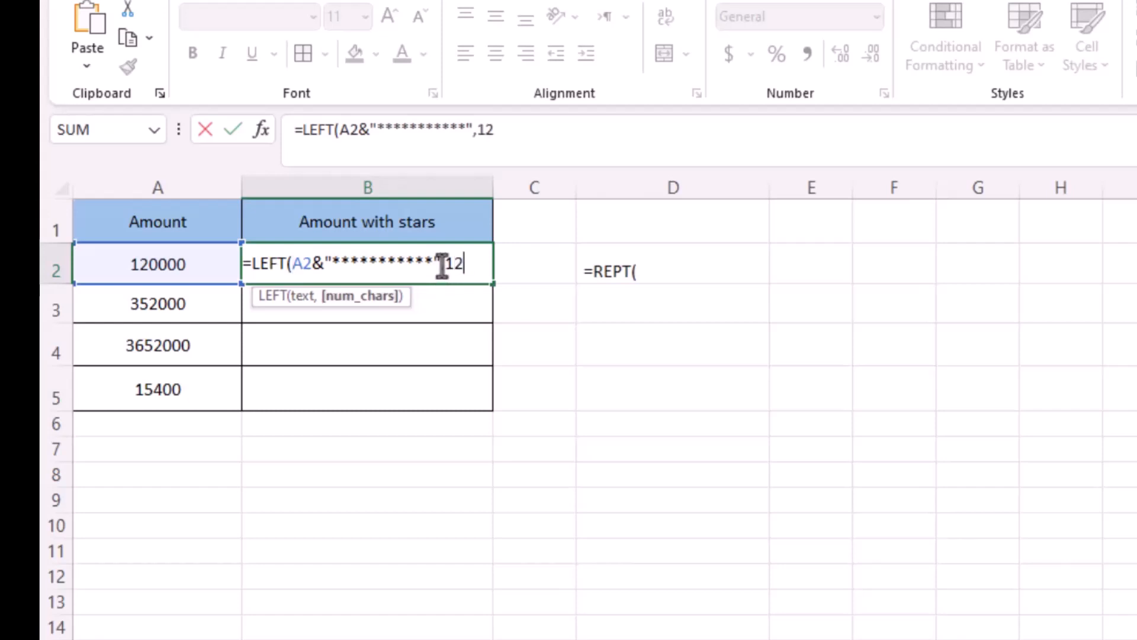
{"action": "type", "text": ")"}
{"action": "key", "text": "Return"}
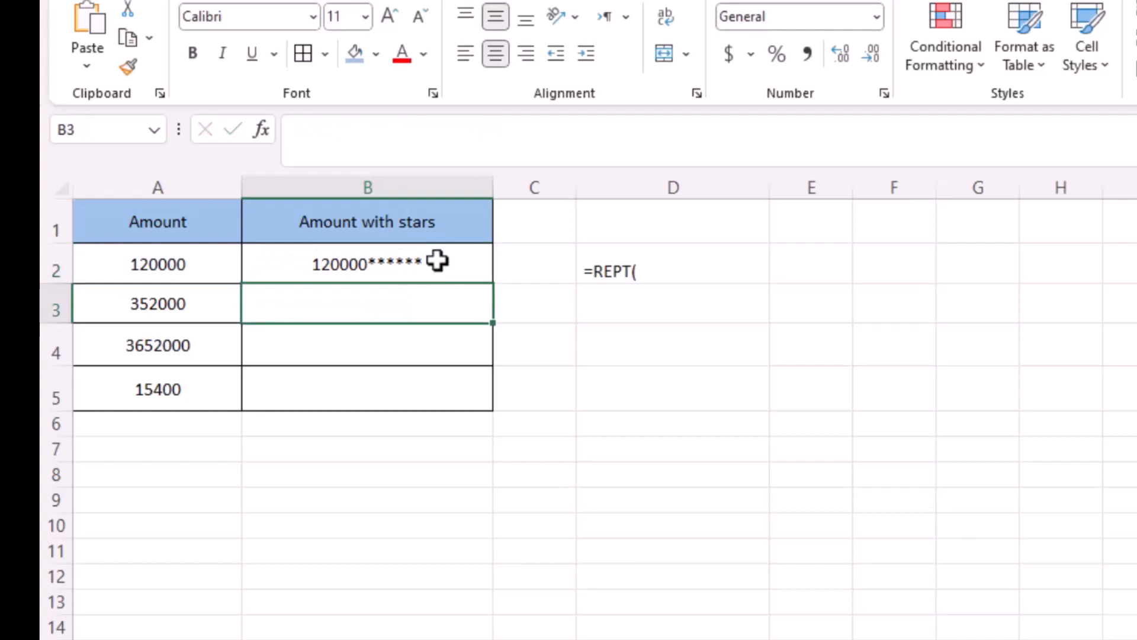
{"action": "left_click", "coordinate": [436, 260]}
{"action": "left_click_drag", "start_coordinate": [495, 284], "coordinate": [490, 398]}
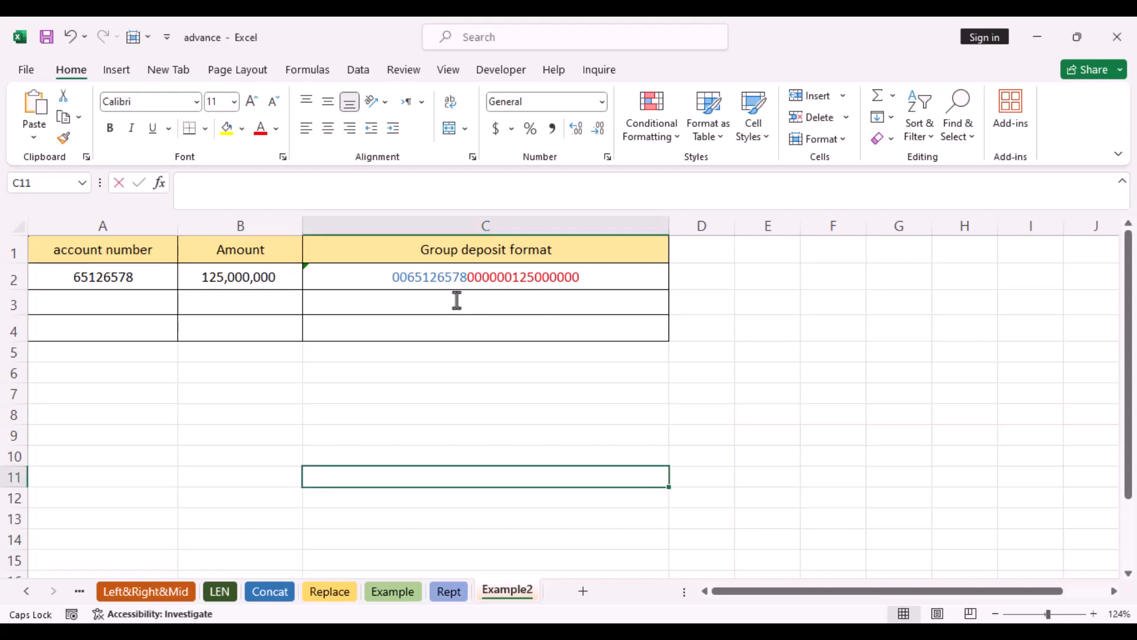
- On the Example2 sheet, start a formula in C3 zero-padding the account number: =REPT(0,10-LEN(A2))&A2&
{"action": "left_click", "coordinate": [458, 299]}
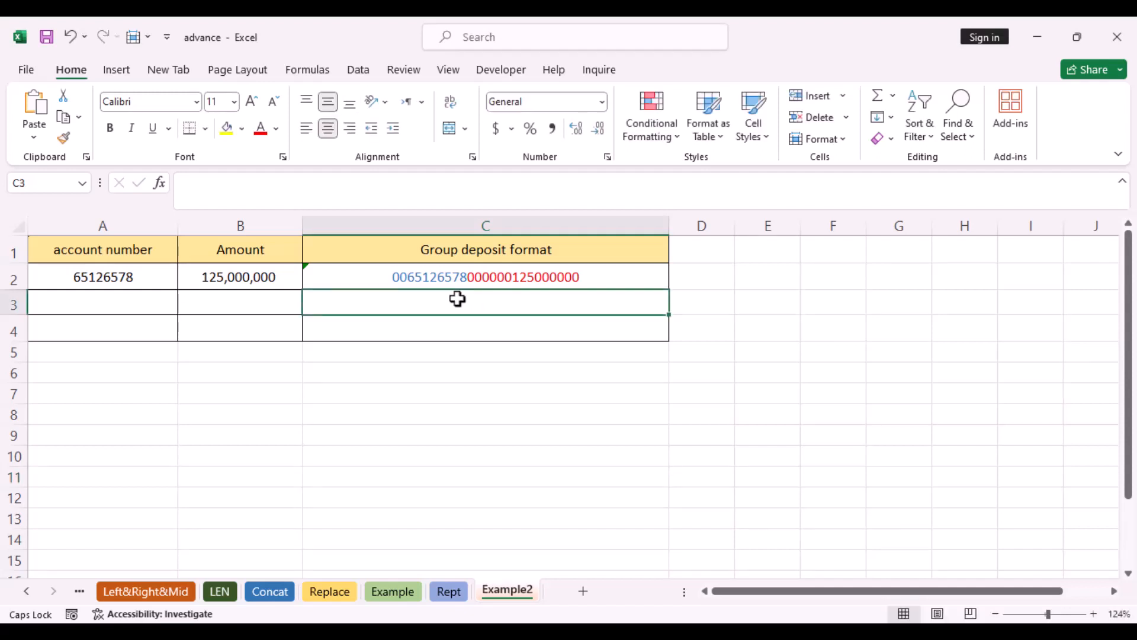
{"action": "type", "text": "="}
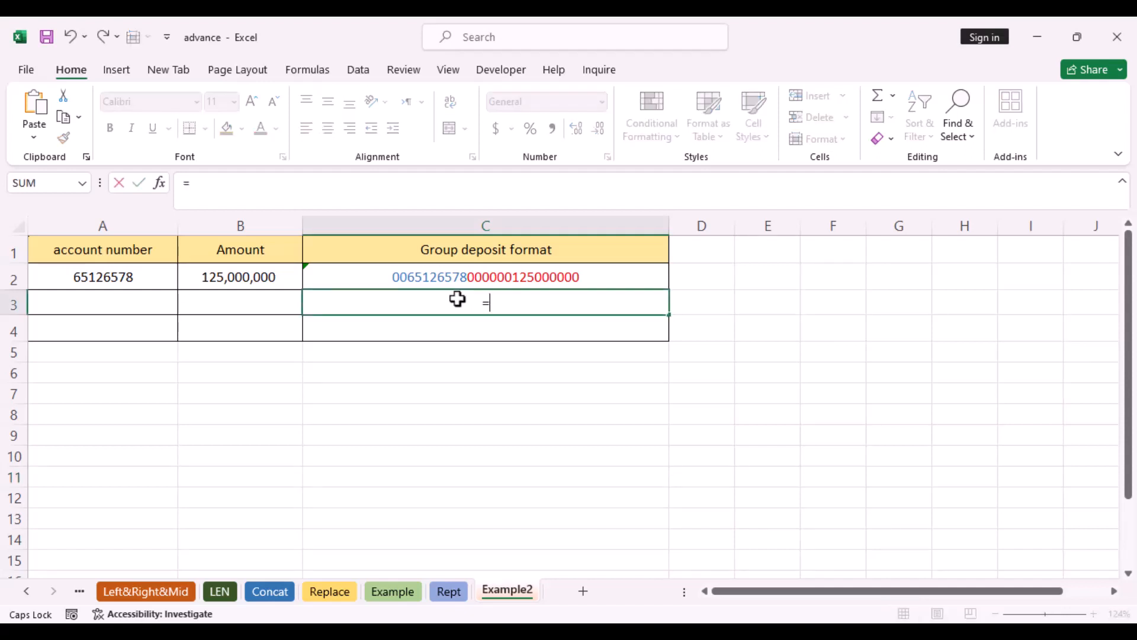
{"action": "type", "text": "RE"}
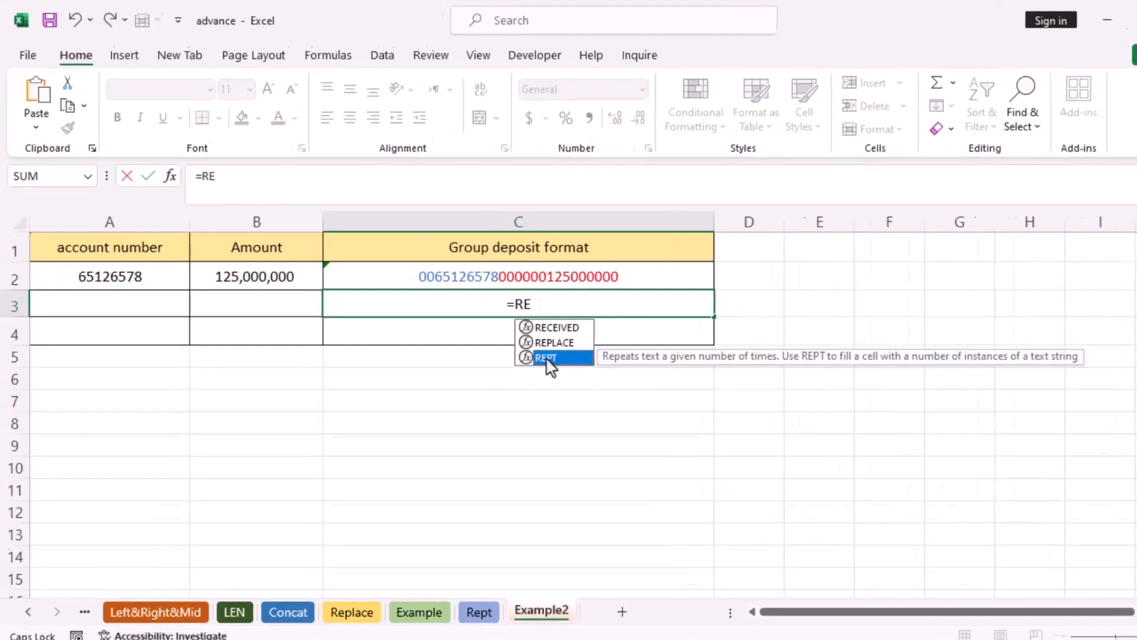
{"action": "double_click", "coordinate": [547, 359]}
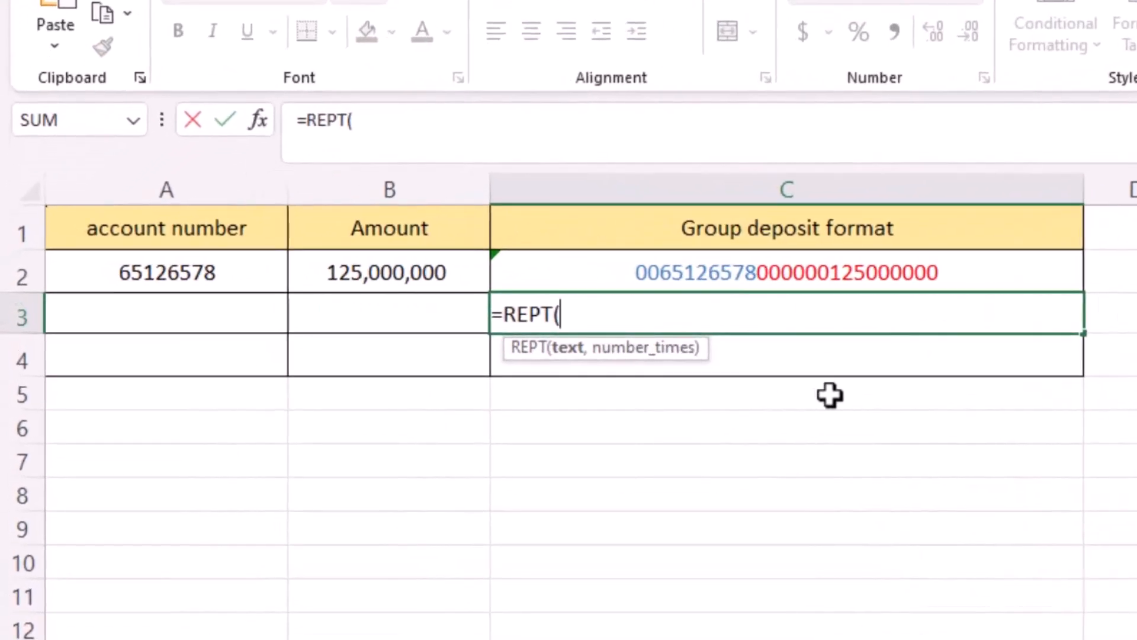
{"action": "type", "text": "0,"}
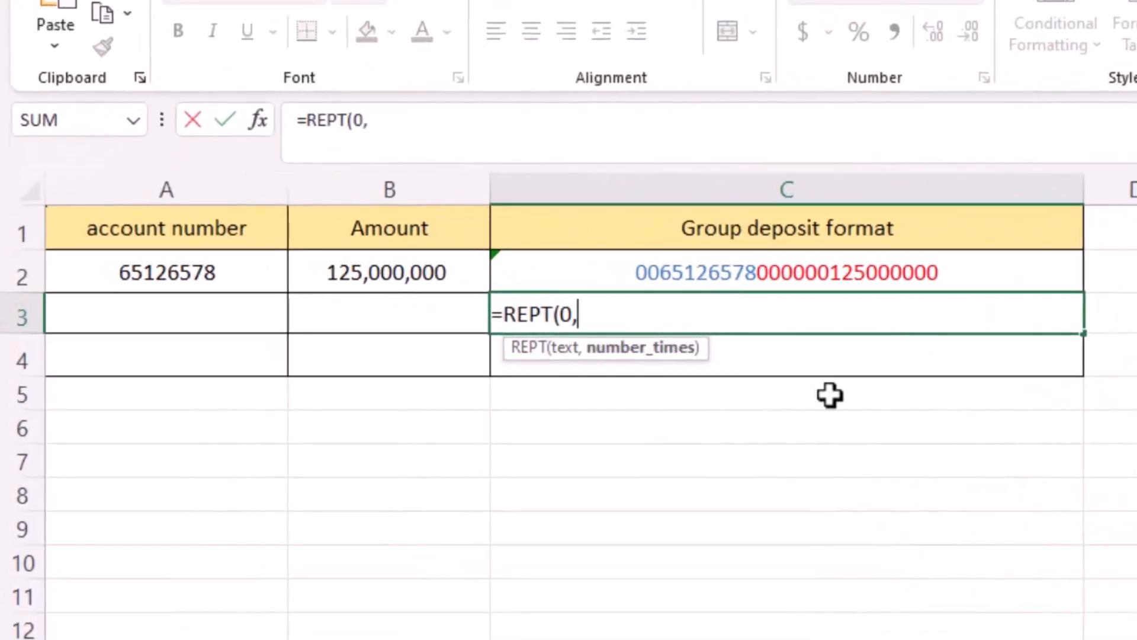
{"action": "type", "text": "10"}
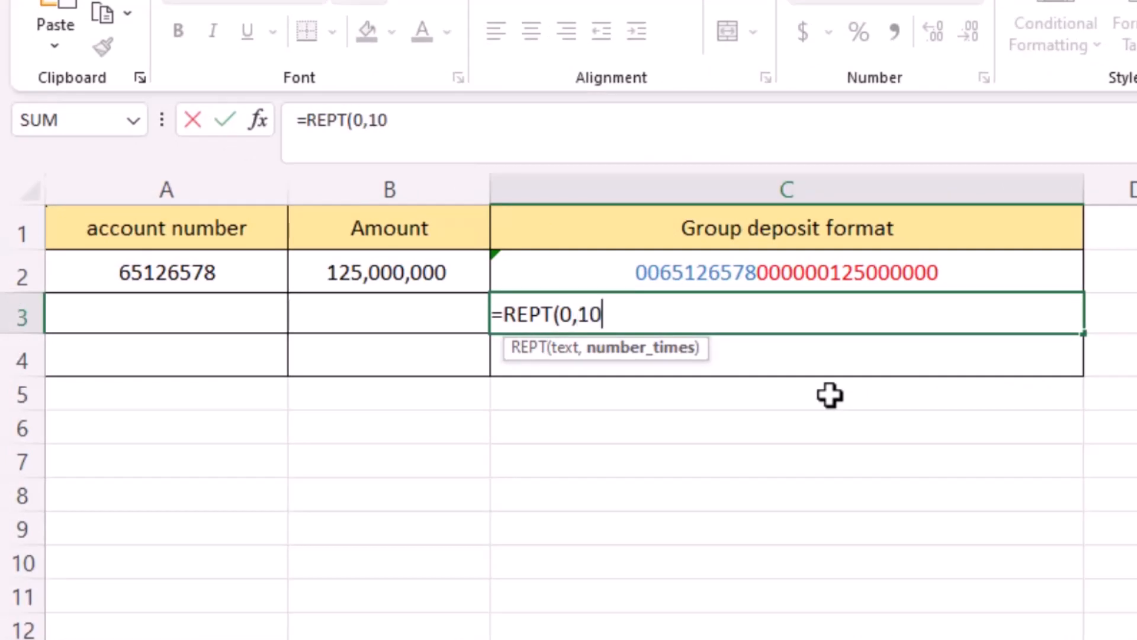
{"action": "type", "text": "-LE"}
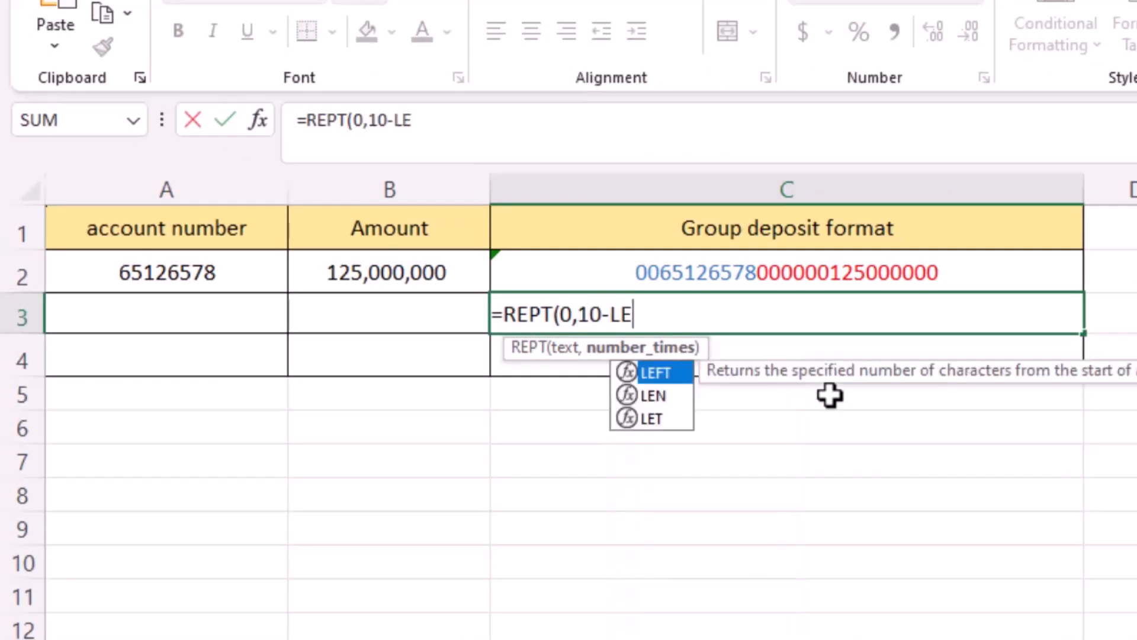
{"action": "double_click", "coordinate": [678, 395]}
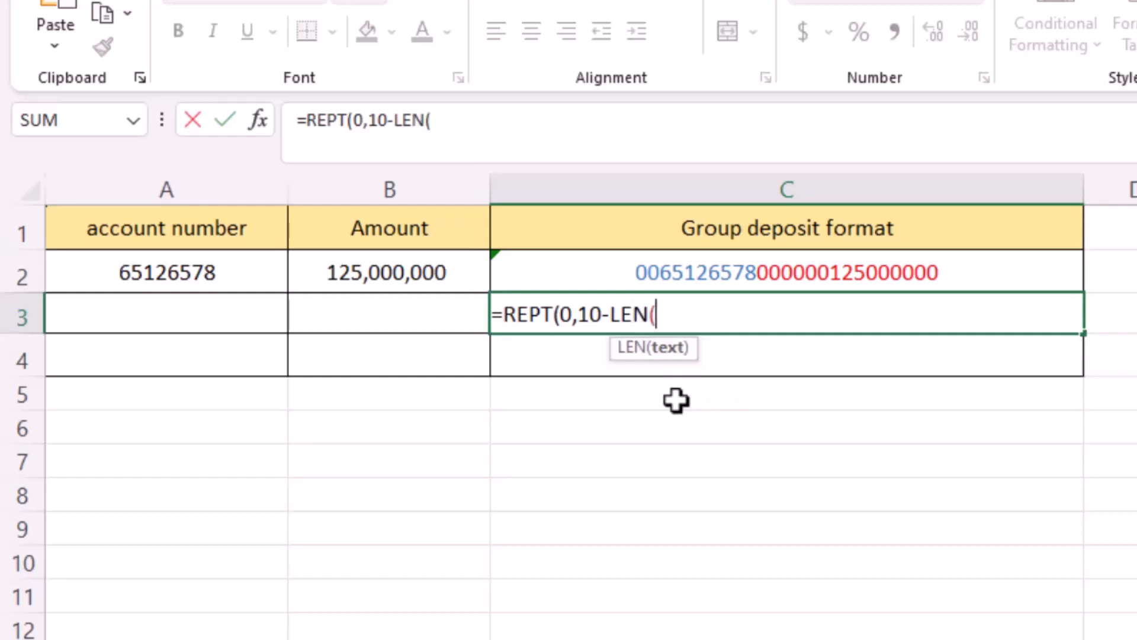
{"action": "left_click", "coordinate": [191, 276]}
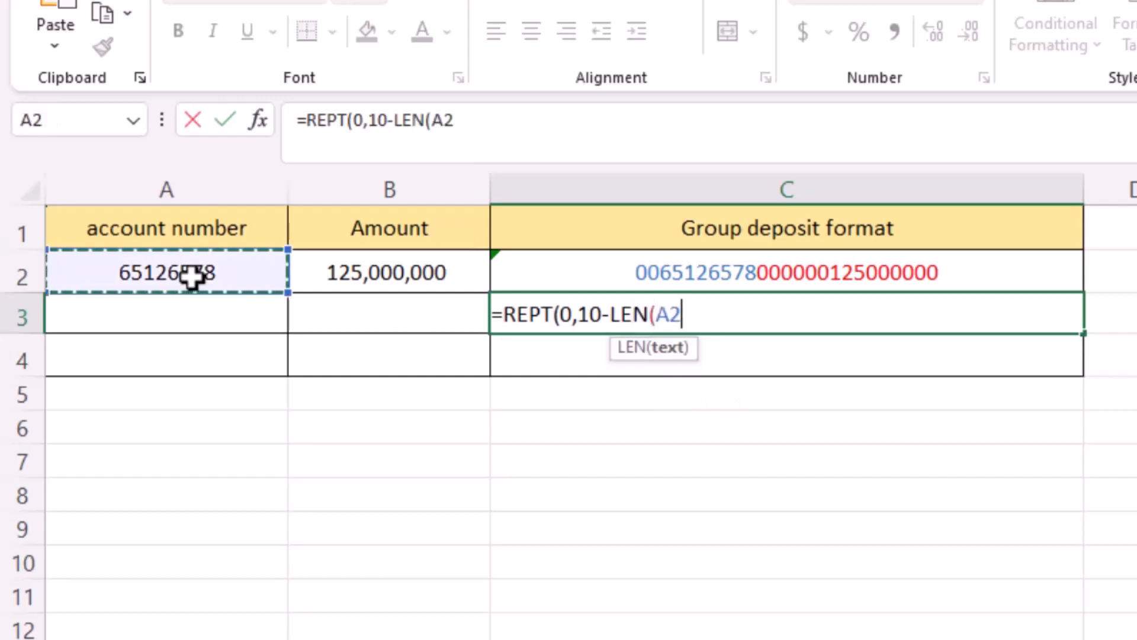
{"action": "type", "text": ")"}
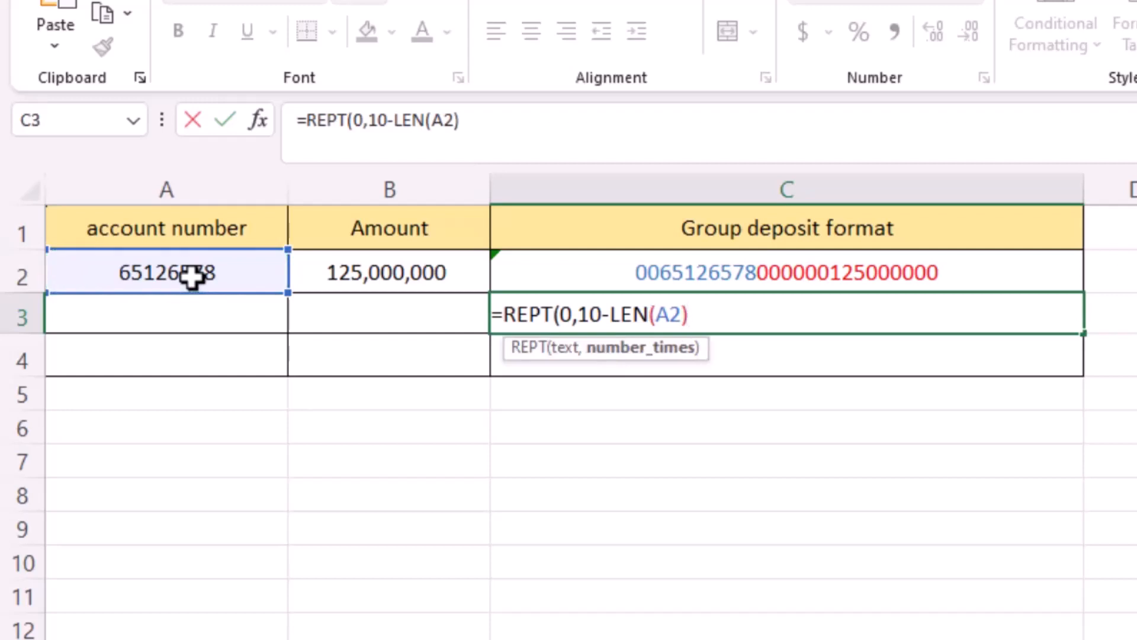
{"action": "type", "text": ")"}
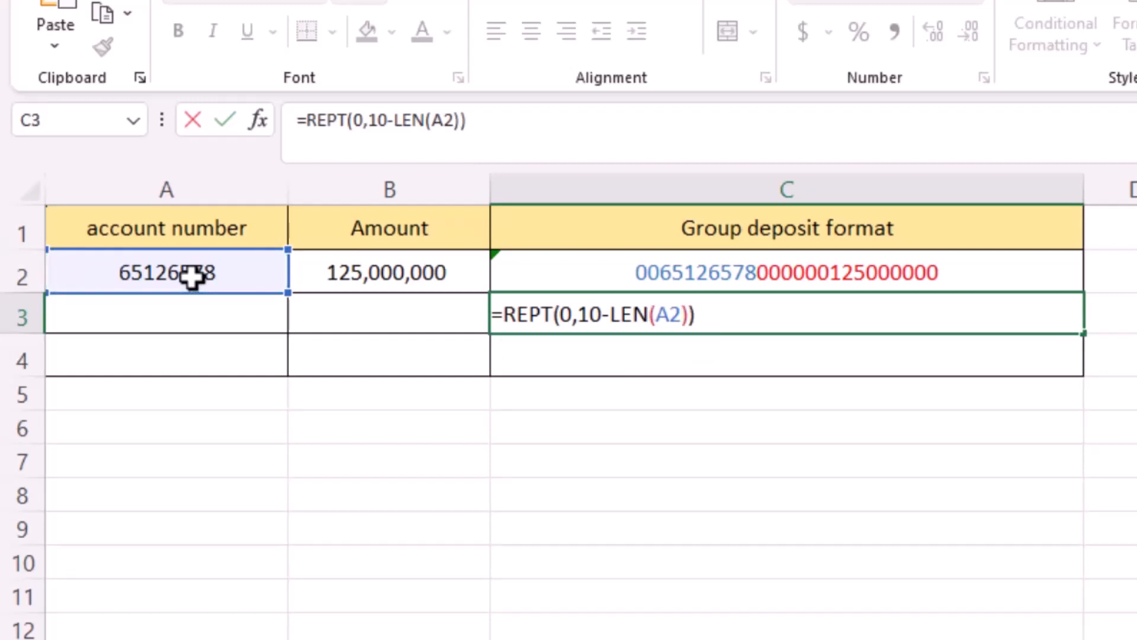
{"action": "type", "text": "&"}
{"action": "left_click", "coordinate": [191, 277]}
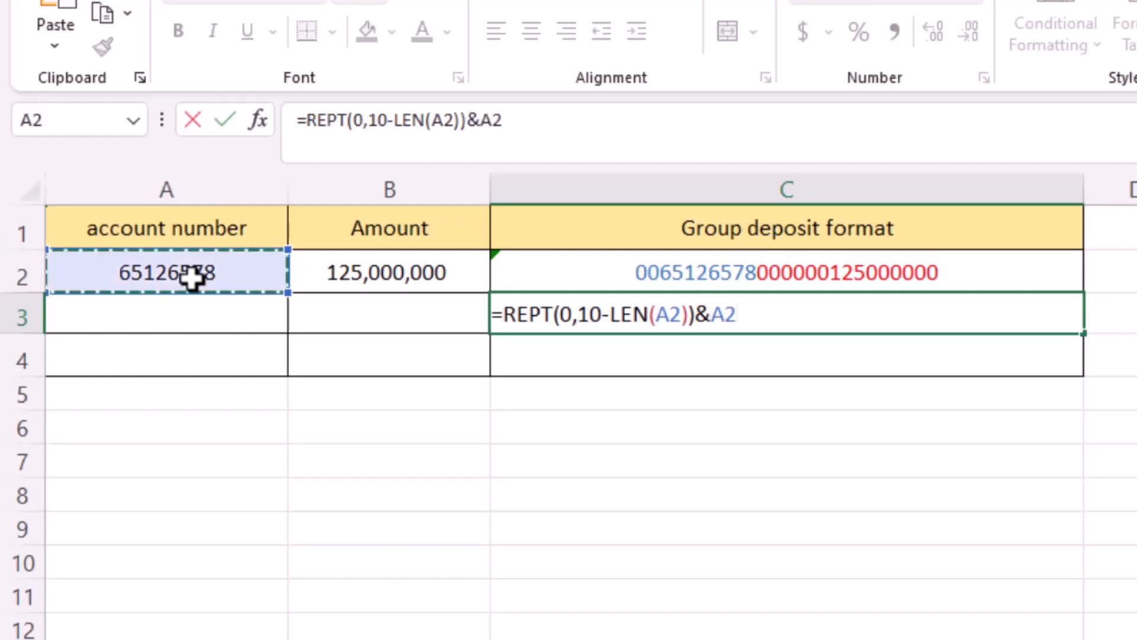
{"action": "type", "text": "&"}
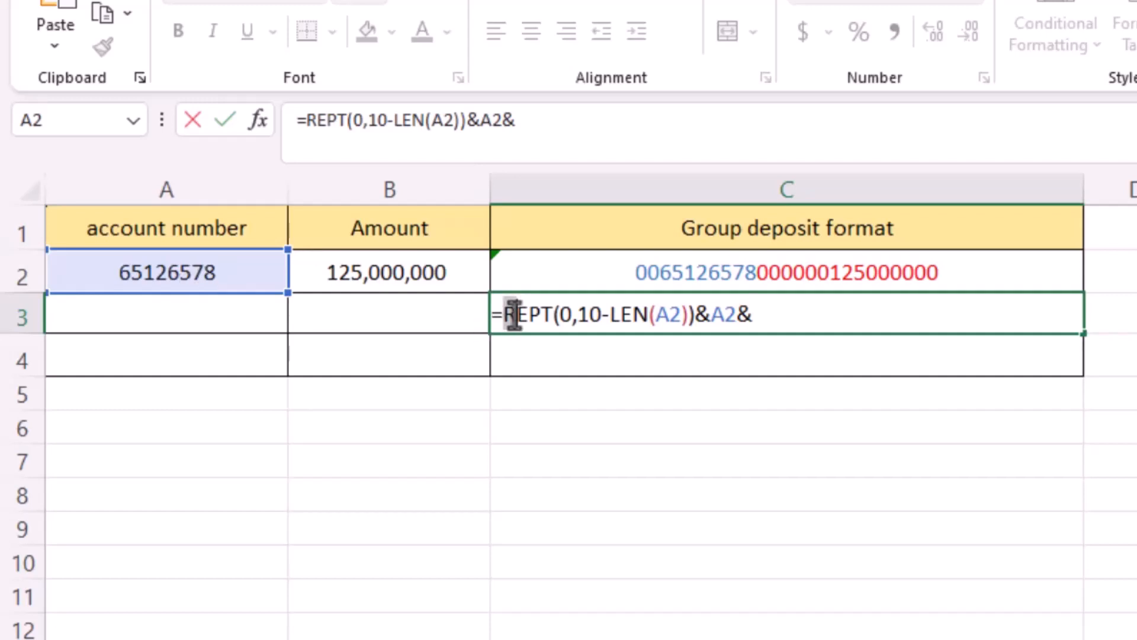
- Copy the REPT-and-account part, paste it at the formula's end, and change both of its A2 references to B2
{"action": "left_click_drag", "start_coordinate": [504, 315], "coordinate": [731, 322]}
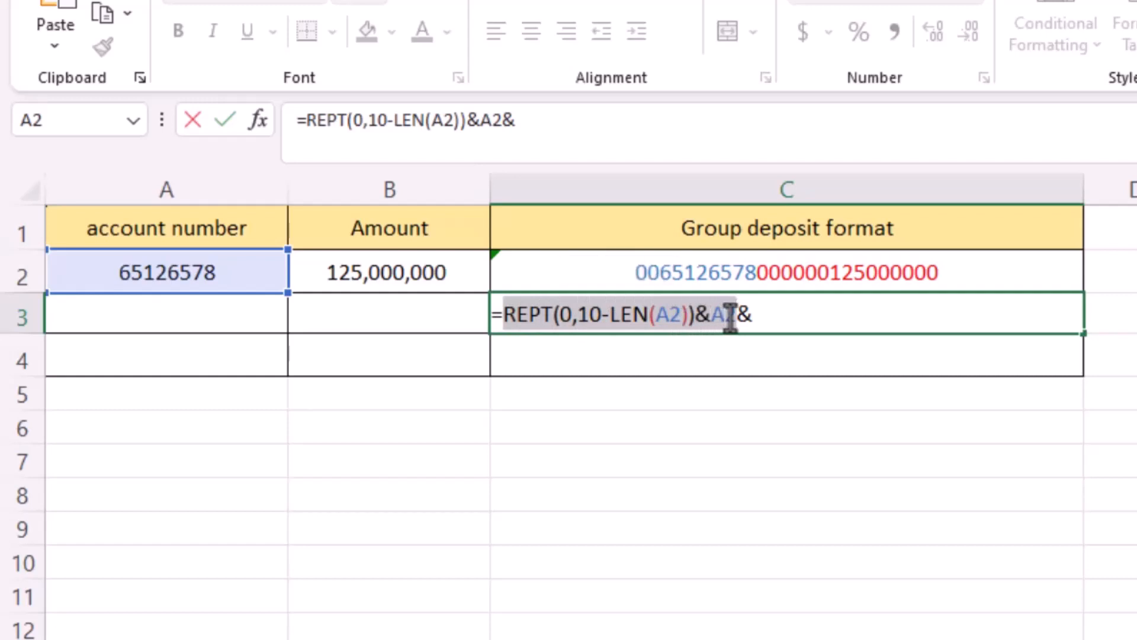
{"action": "left_click", "coordinate": [768, 315]}
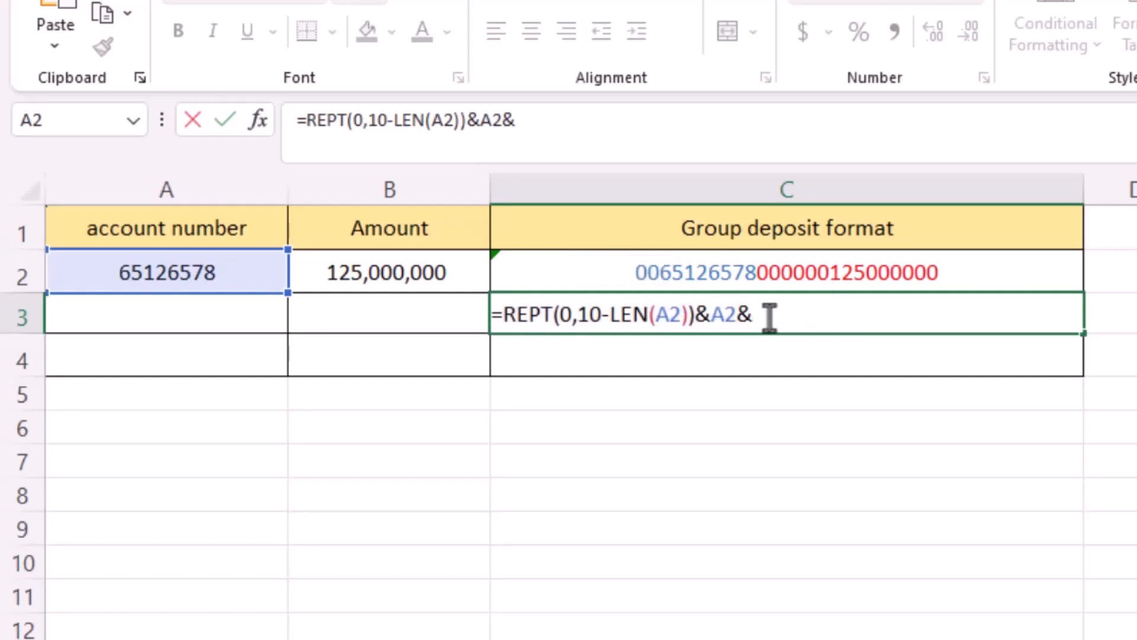
{"action": "key", "text": "ctrl+v"}
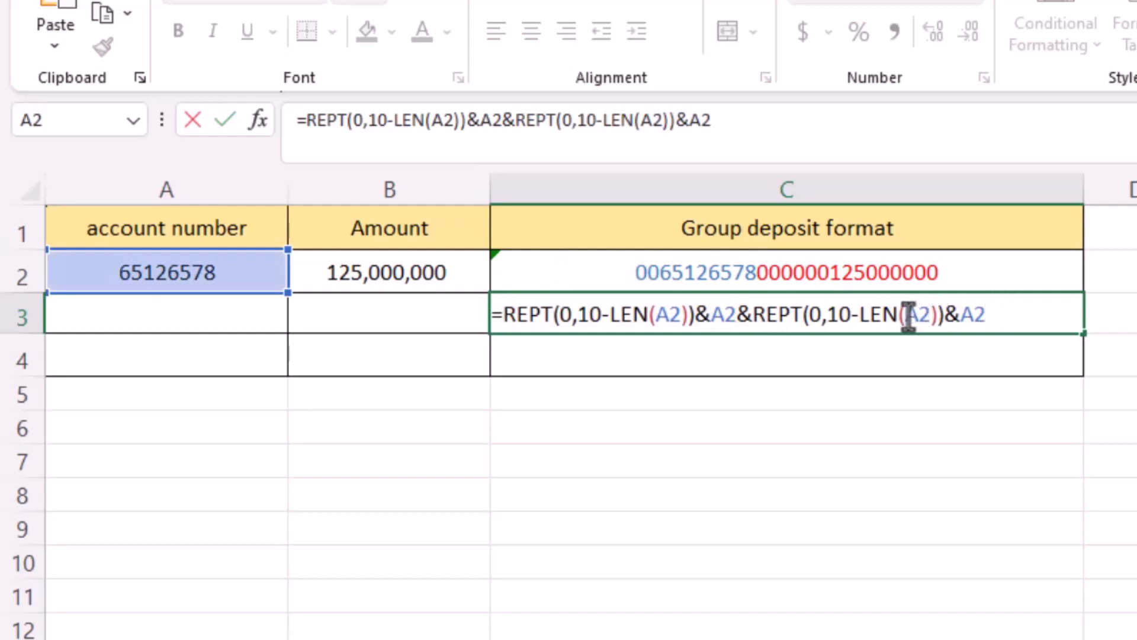
{"action": "left_click_drag", "start_coordinate": [905, 317], "coordinate": [921, 317]}
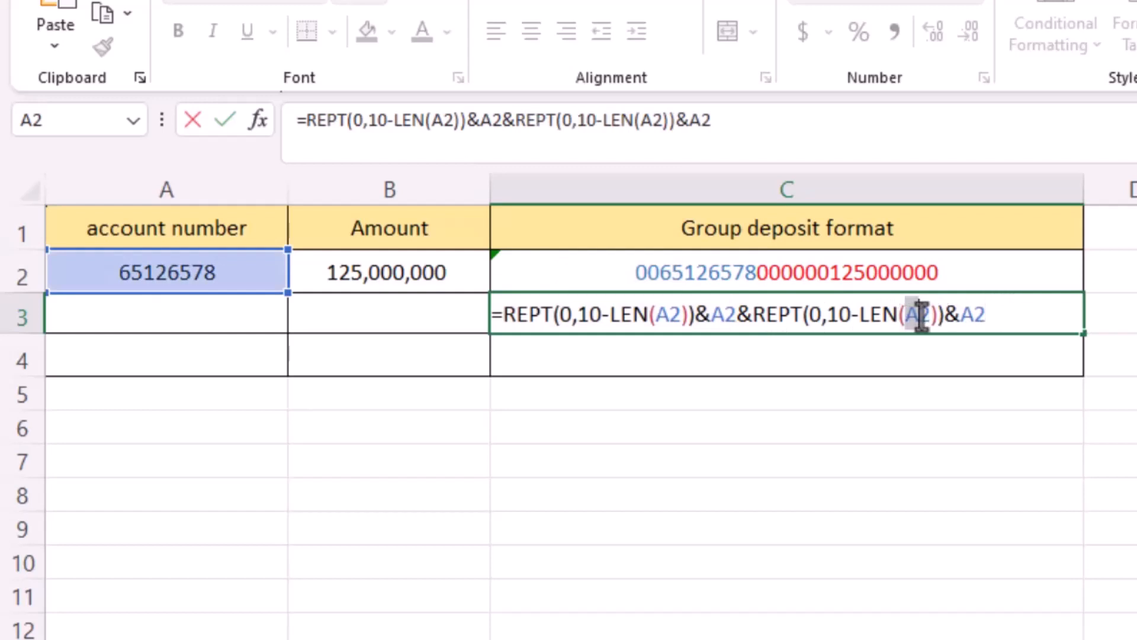
{"action": "left_click", "coordinate": [398, 274]}
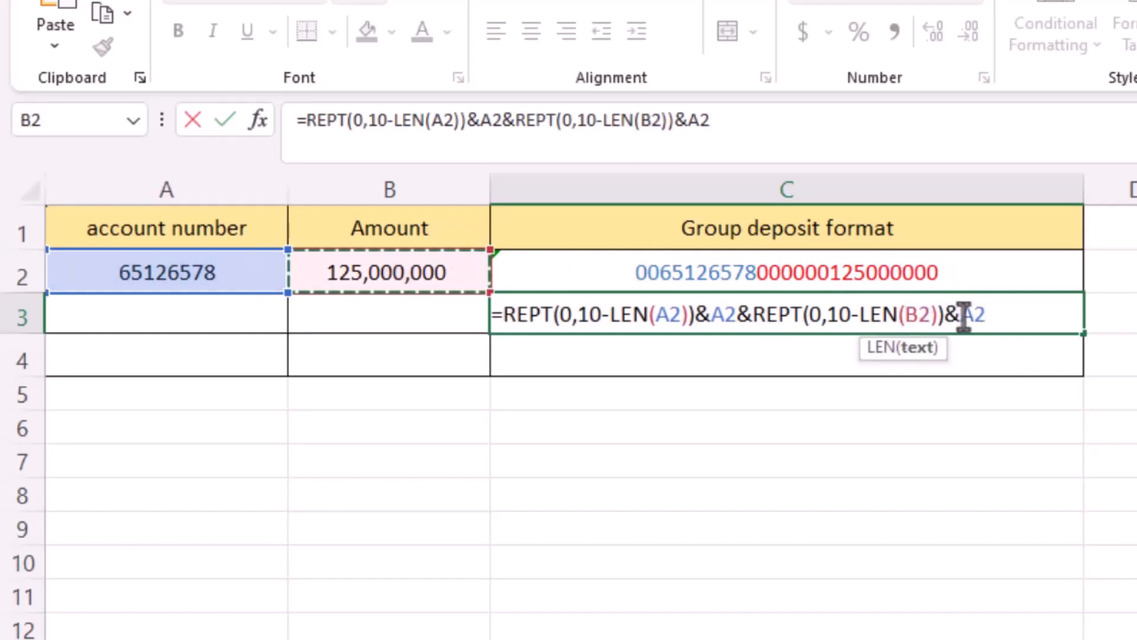
{"action": "left_click_drag", "start_coordinate": [960, 314], "coordinate": [984, 314]}
{"action": "left_click", "coordinate": [427, 260]}
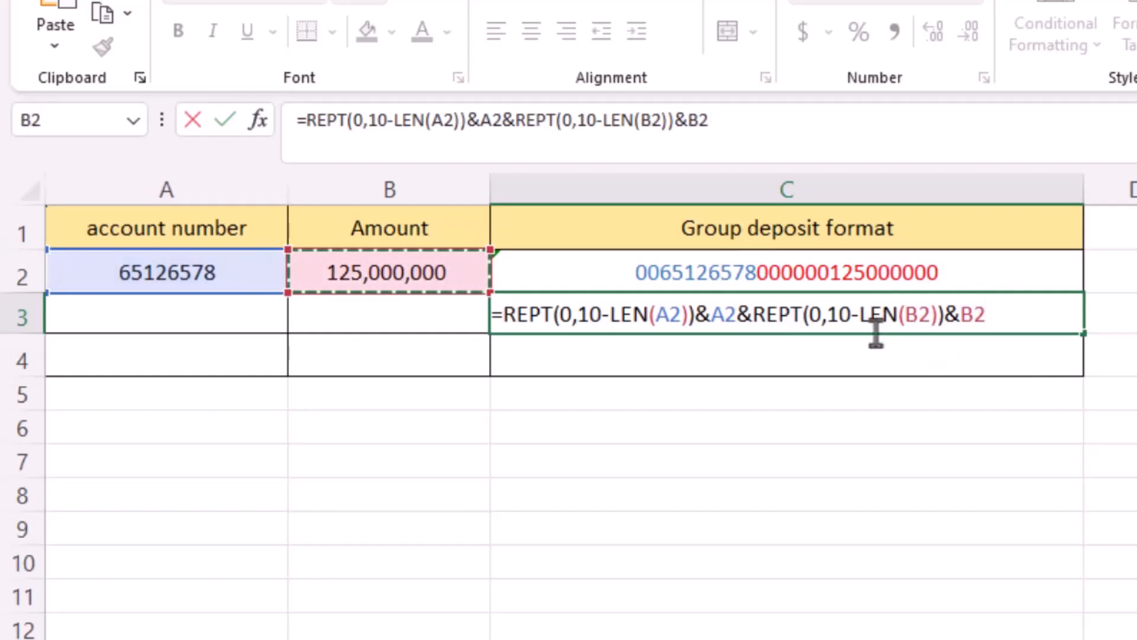
- Set the second padding length to 15 and enter the formula =REPT(0,10-LEN(A2))&A2&REPT(0,15-LEN(B2))&B2 in C3
{"action": "left_click", "coordinate": [842, 314]}
{"action": "key", "text": "BackSpace"}
{"action": "type", "text": "5"}
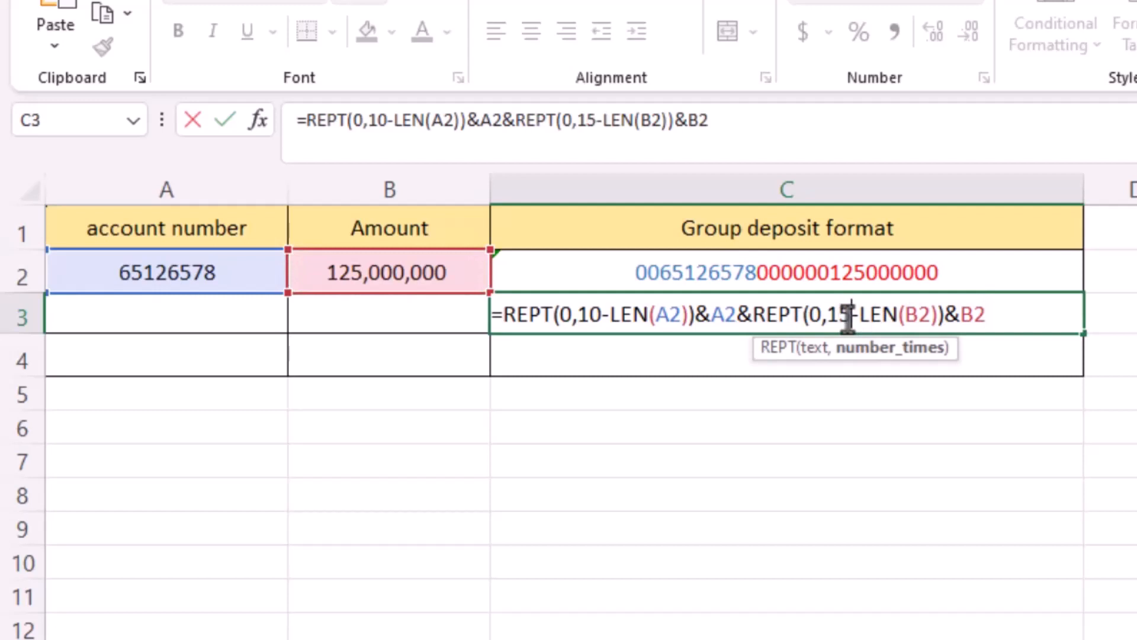
{"action": "left_click", "coordinate": [1011, 318]}
{"action": "key", "text": "Return"}
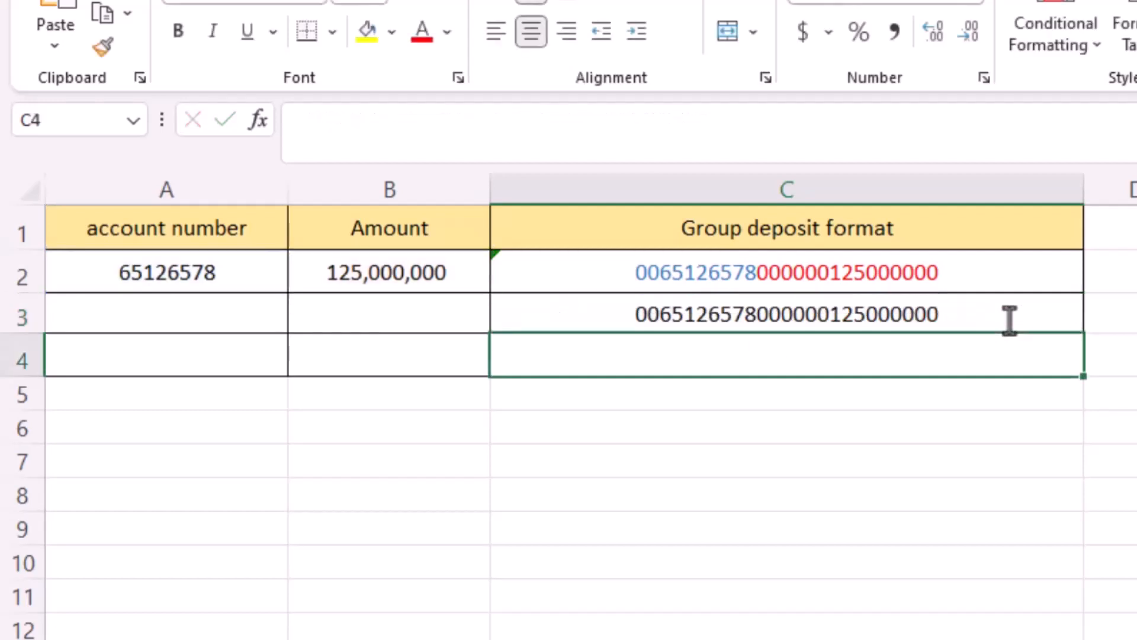